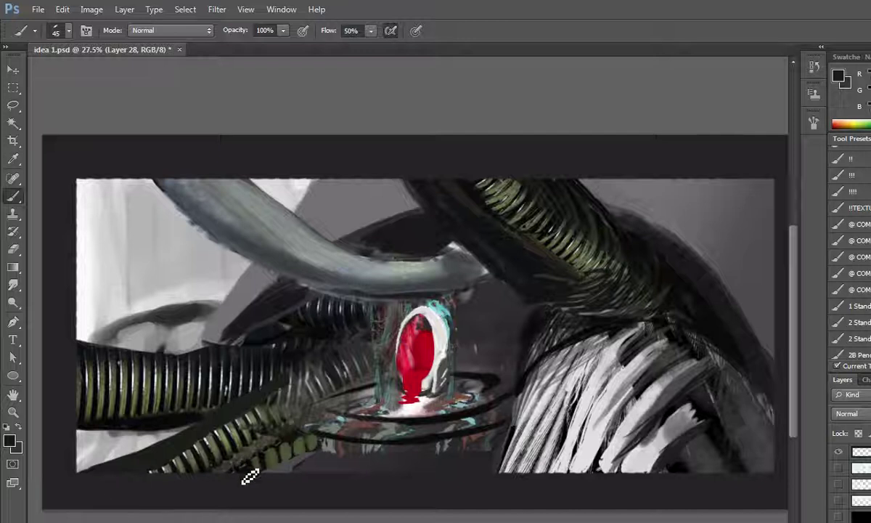
# Sample an olive-grey from the tube and paint faint strokes along the lower-left striped tube
pyautogui.keyDown('alt'); pyautogui.click(214, 435); pyautogui.keyUp('alt')
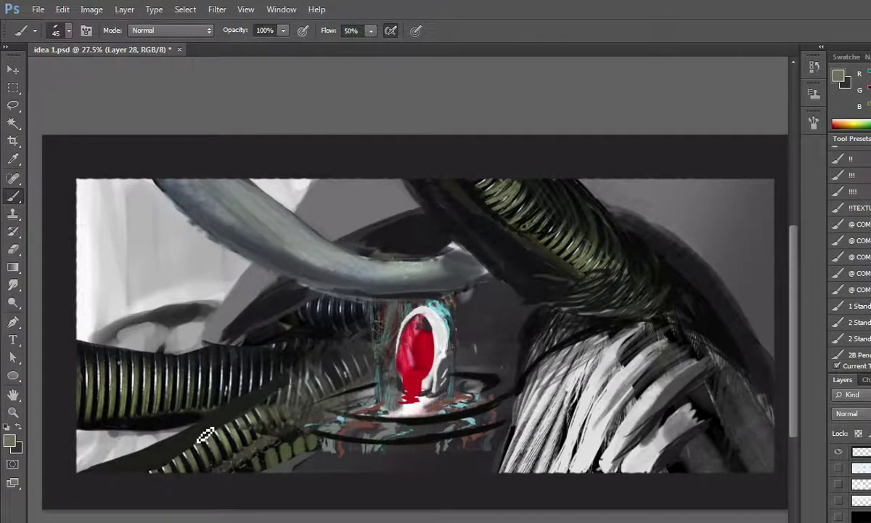
pyautogui.moveTo(197, 434)
pyautogui.mouseDown()
pyautogui.moveTo(215, 425)
pyautogui.moveTo(158, 455)
pyautogui.mouseUp()
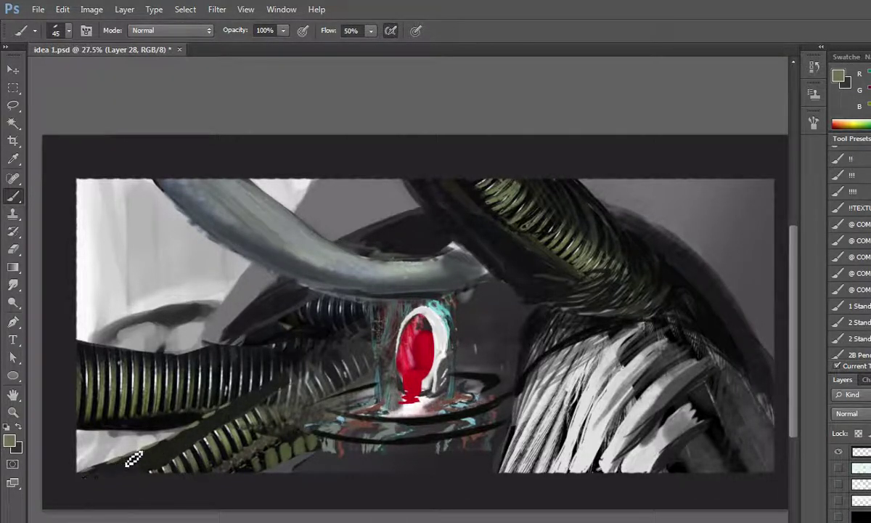
pyautogui.moveTo(280, 373); pyautogui.dragTo(234, 386)
# Resample near-black and olive tones and paint olive strokes across the dark diagonal band
pyautogui.keyDown('alt'); pyautogui.click(196, 384); pyautogui.keyUp('alt')
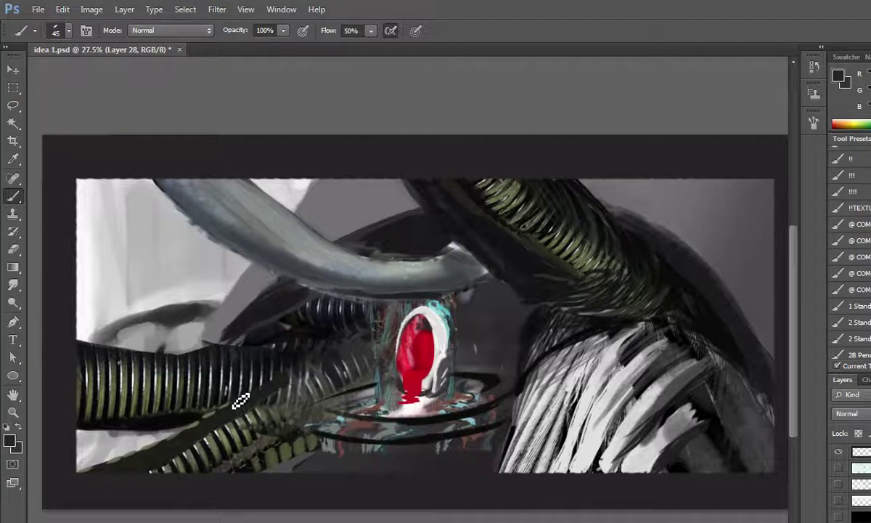
pyautogui.keyDown('alt'); pyautogui.click(211, 379); pyautogui.keyUp('alt')
pyautogui.moveTo(252, 405)
pyautogui.mouseDown()
pyautogui.moveTo(250, 376)
pyautogui.moveTo(278, 387)
pyautogui.moveTo(330, 360)
pyautogui.mouseUp()
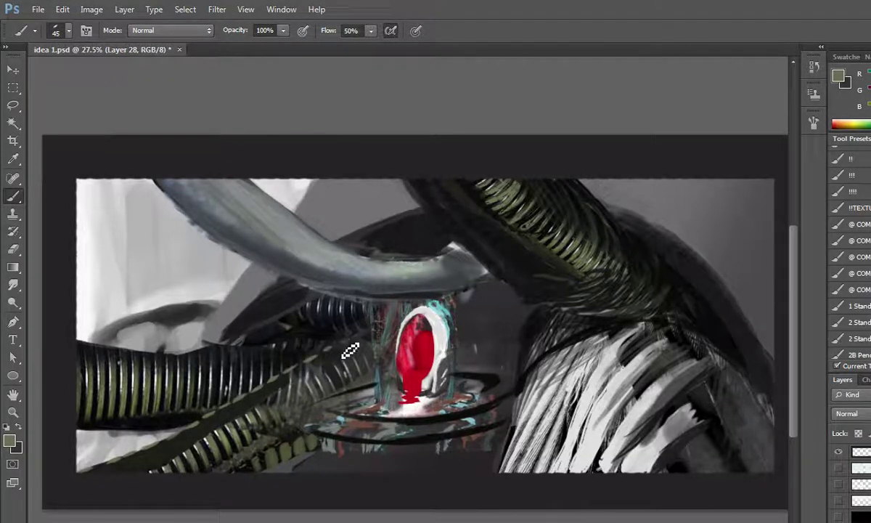
pyautogui.scroll(-2, 78, 272)
pyautogui.scroll(1, 100, 294)
pyautogui.scroll(-2, 96, 287)
pyautogui.scroll(1, 218, 348)
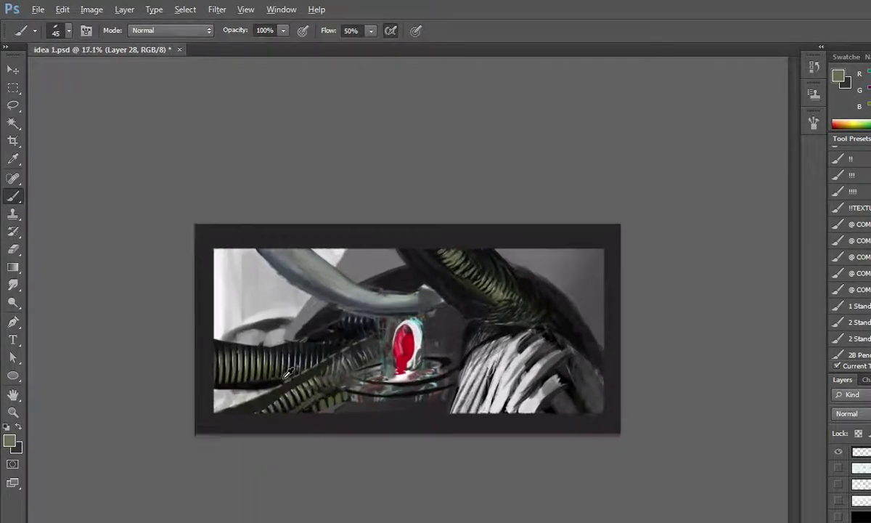
# Zoom in, sample near-black then light grey-green, and paint grey-green over the dark area
pyautogui.scroll(2, 288, 373)
pyautogui.scroll(2, 229, 431)
pyautogui.scroll(1, 247, 443)
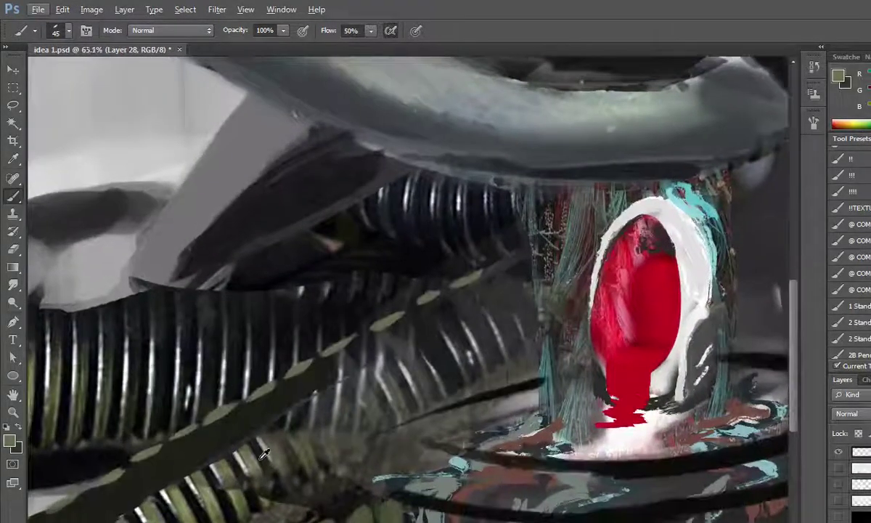
pyautogui.keyDown('alt'); pyautogui.click(262, 448); pyautogui.keyUp('alt')
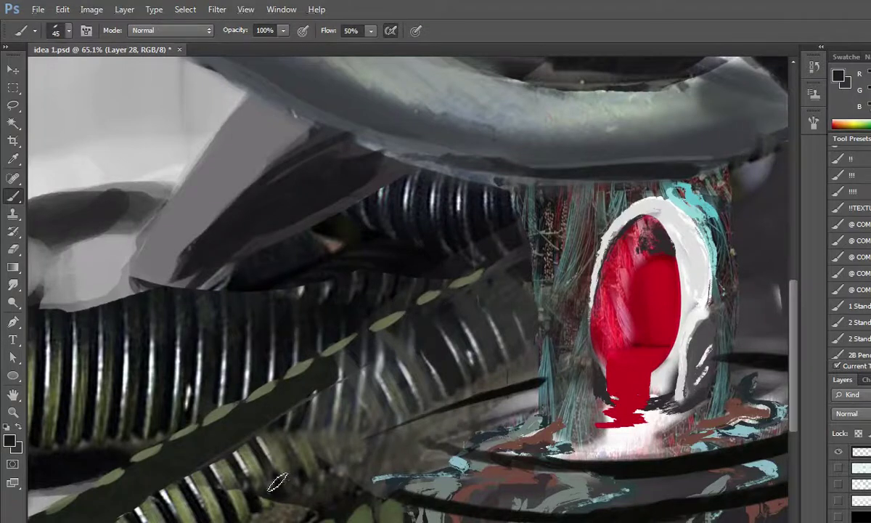
pyautogui.keyDown('alt'); pyautogui.click(265, 438); pyautogui.keyUp('alt')
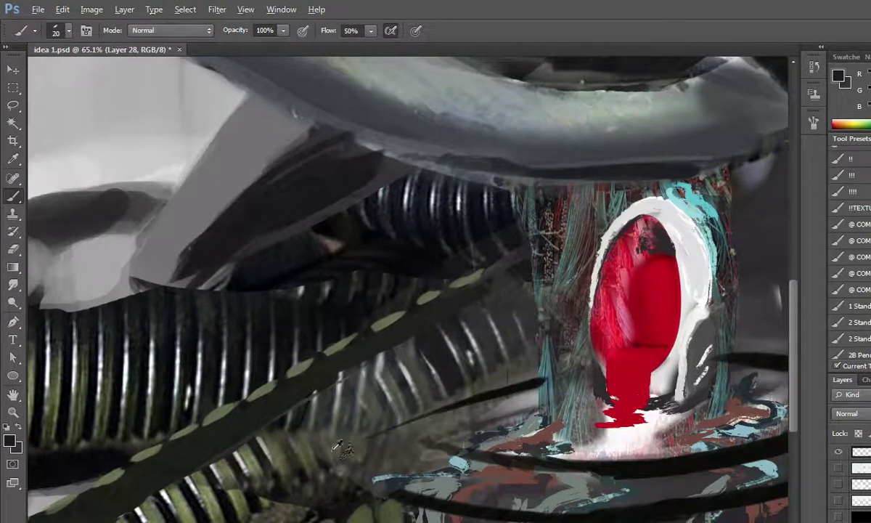
pyautogui.keyDown('alt'); pyautogui.click(303, 450); pyautogui.keyUp('alt')
pyautogui.moveTo(299, 436)
pyautogui.mouseDown()
pyautogui.moveTo(311, 461)
pyautogui.moveTo(333, 427)
pyautogui.mouseUp()
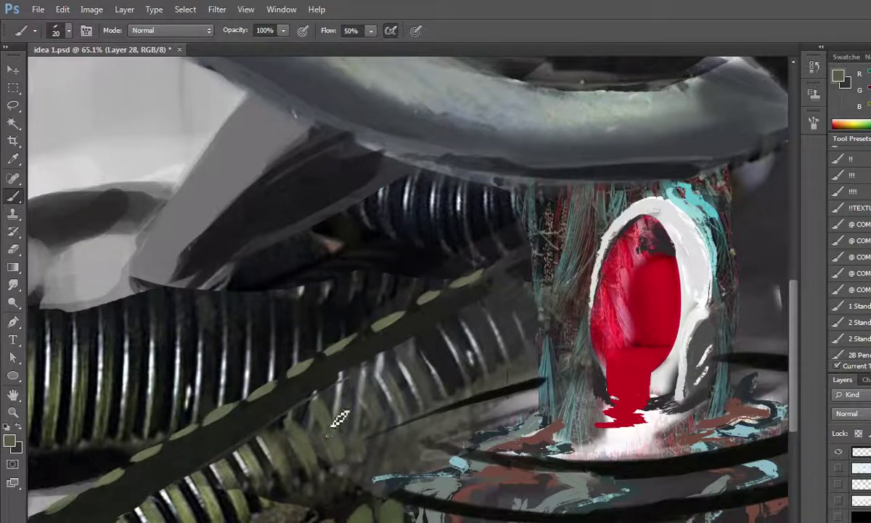
# Add light grey-green and olive strokes along the rib stripes, then zoom out
pyautogui.moveTo(372, 450)
pyautogui.mouseDown()
pyautogui.moveTo(369, 432)
pyautogui.moveTo(379, 443)
pyautogui.moveTo(406, 402)
pyautogui.moveTo(384, 394)
pyautogui.moveTo(432, 393)
pyautogui.moveTo(437, 411)
pyautogui.moveTo(432, 398)
pyautogui.moveTo(456, 369)
pyautogui.mouseUp()
pyautogui.moveTo(422, 318)
pyautogui.mouseDown()
pyautogui.moveTo(476, 389)
pyautogui.moveTo(453, 336)
pyautogui.moveTo(476, 389)
pyautogui.moveTo(490, 338)
pyautogui.mouseUp()
pyautogui.keyDown('alt'); pyautogui.click(451, 313); pyautogui.keyUp('alt')
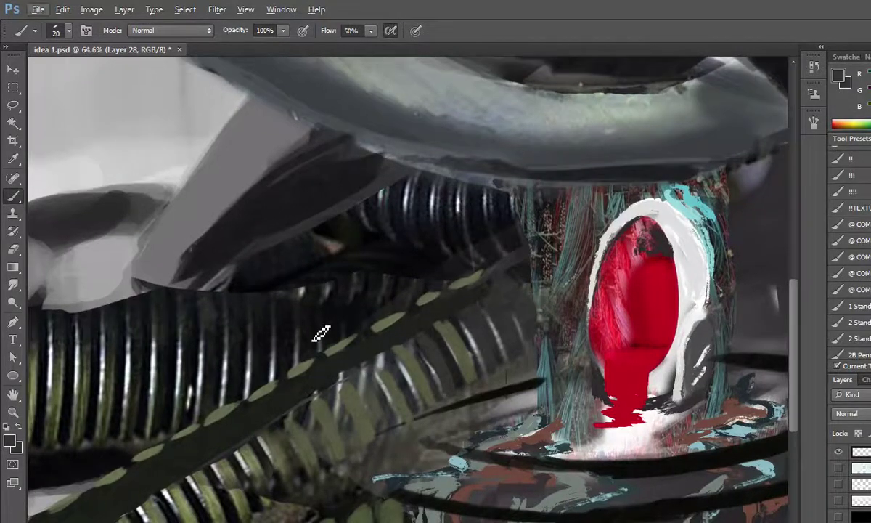
pyautogui.moveTo(320, 334); pyautogui.dragTo(231, 308)
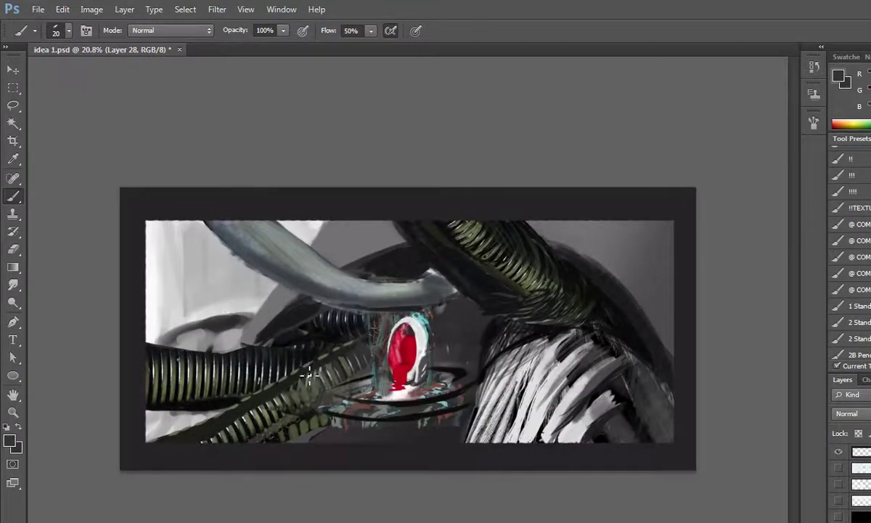
# Zoom in on the tubes and add a faint dark stroke over the ribbed hose
pyautogui.moveTo(308, 374); pyautogui.dragTo(281, 440)
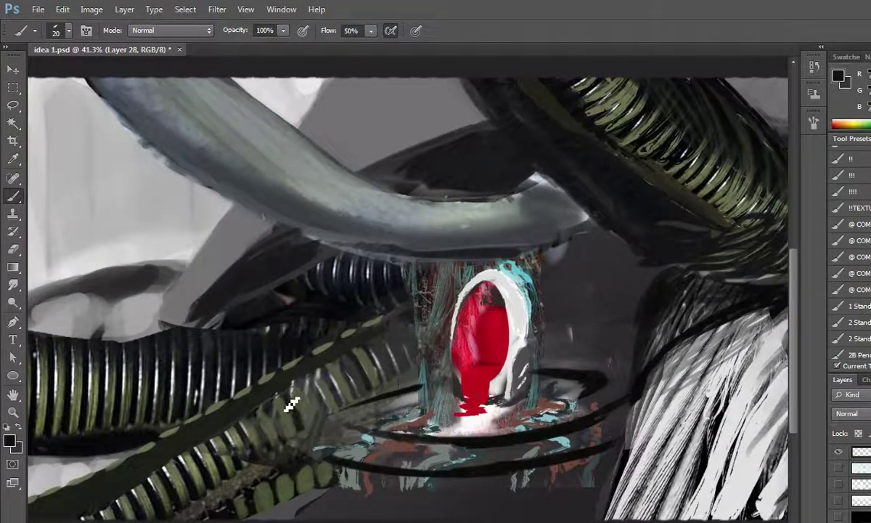
pyautogui.moveTo(329, 419); pyautogui.dragTo(298, 388)
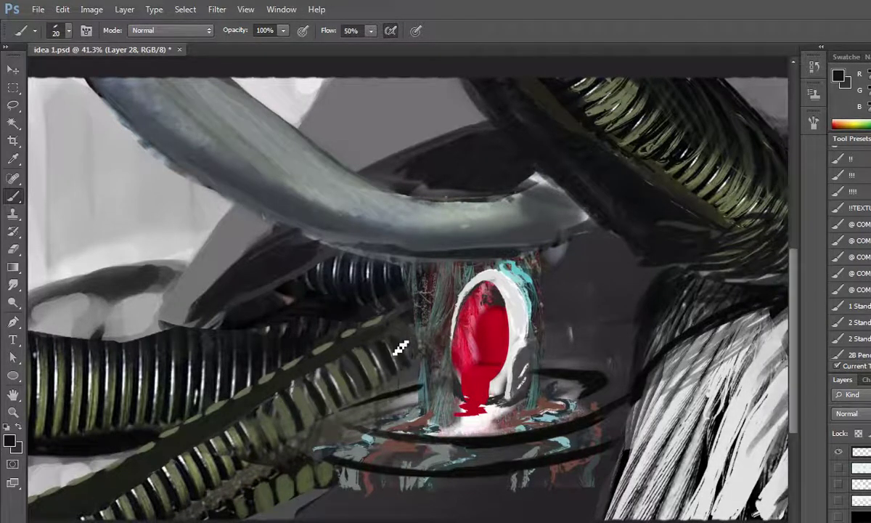
pyautogui.scroll(-3, 259, 285)
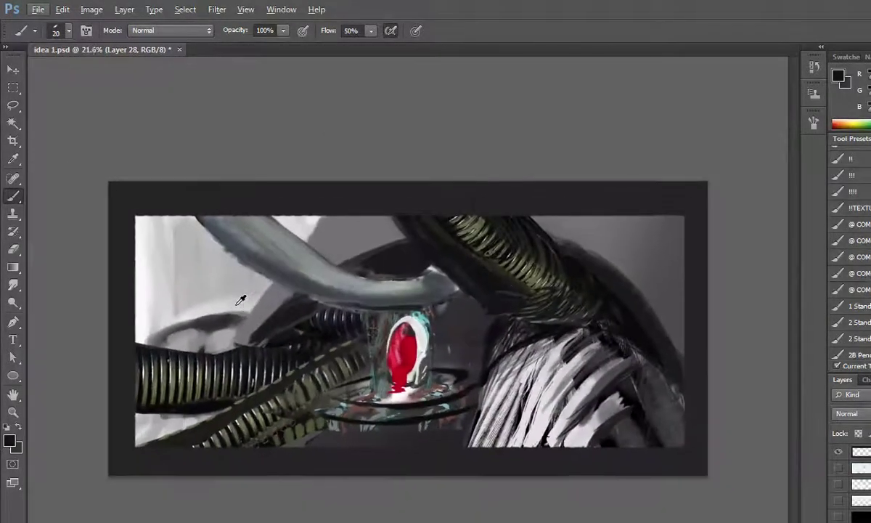
pyautogui.scroll(1, 374, 361)
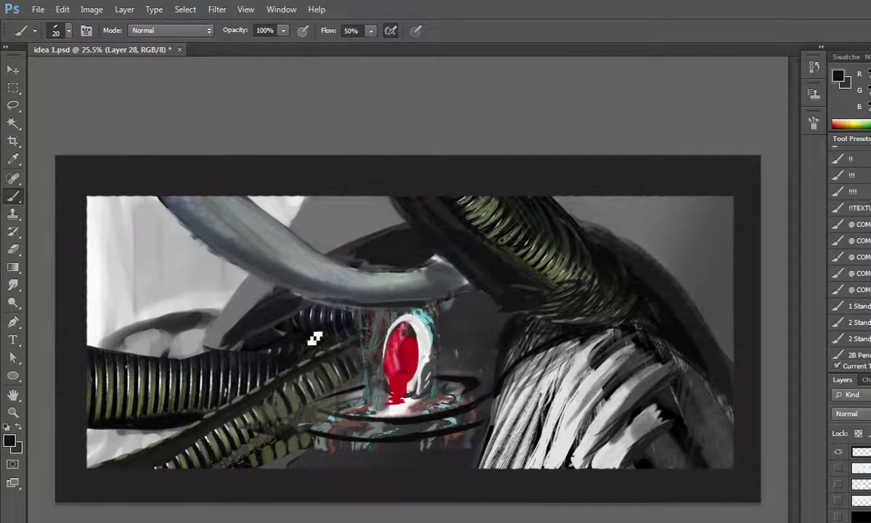
pyautogui.scroll(-1, 189, 257)
pyautogui.scroll(1, 145, 355)
# Dab sampled grey-green light paint and black dark strokes onto the left coil
pyautogui.keyDown('alt'); pyautogui.click(184, 410); pyautogui.keyUp('alt')
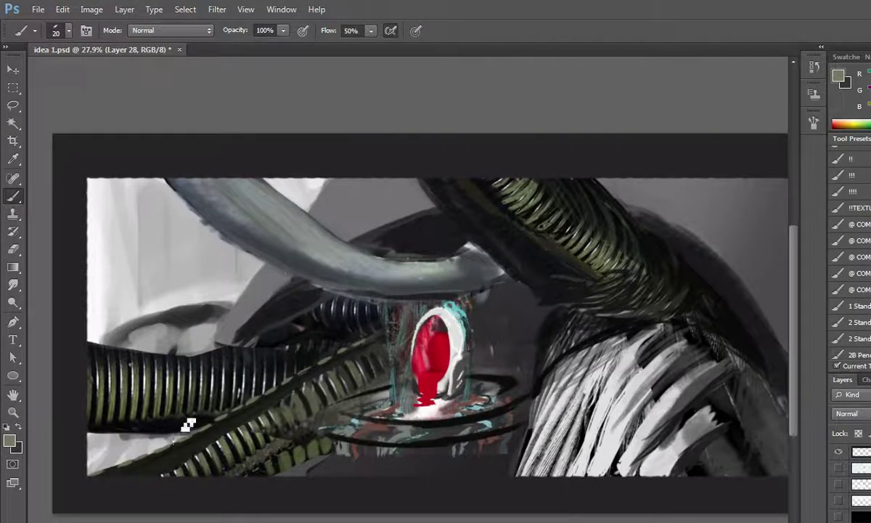
pyautogui.moveTo(184, 413); pyautogui.dragTo(175, 383)
pyautogui.keyDown('alt'); pyautogui.click(193, 374); pyautogui.keyUp('alt')
pyautogui.moveTo(206, 432); pyautogui.dragTo(193, 403)
# Sample olive and black tones from the left coil and swap foreground/background colours
pyautogui.keyDown('alt'); pyautogui.click(168, 403); pyautogui.keyUp('alt')
pyautogui.keyDown('alt'); pyautogui.click(164, 423); pyautogui.keyUp('alt')
pyautogui.keyDown('alt'); pyautogui.click(149, 398); pyautogui.keyUp('alt')
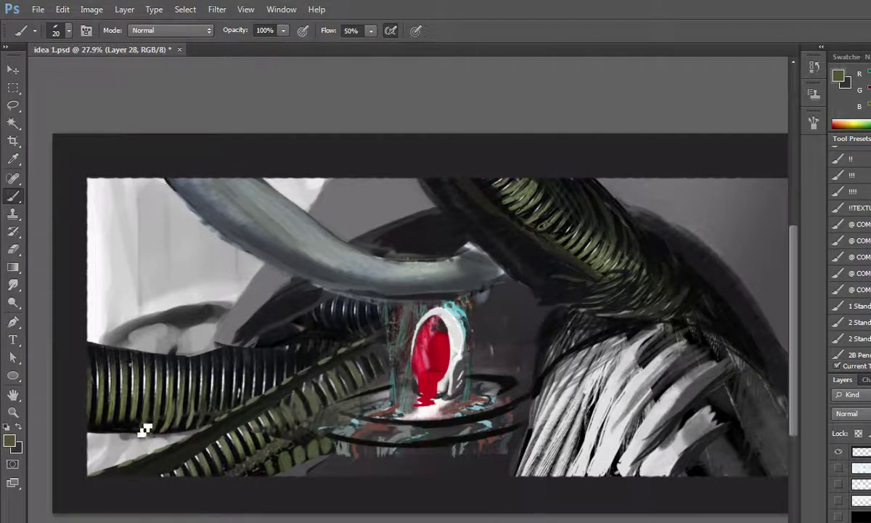
pyautogui.keyDown('alt'); pyautogui.click(128, 385); pyautogui.keyUp('alt')
pyautogui.keyDown('alt'); pyautogui.click(105, 411); pyautogui.keyUp('alt')
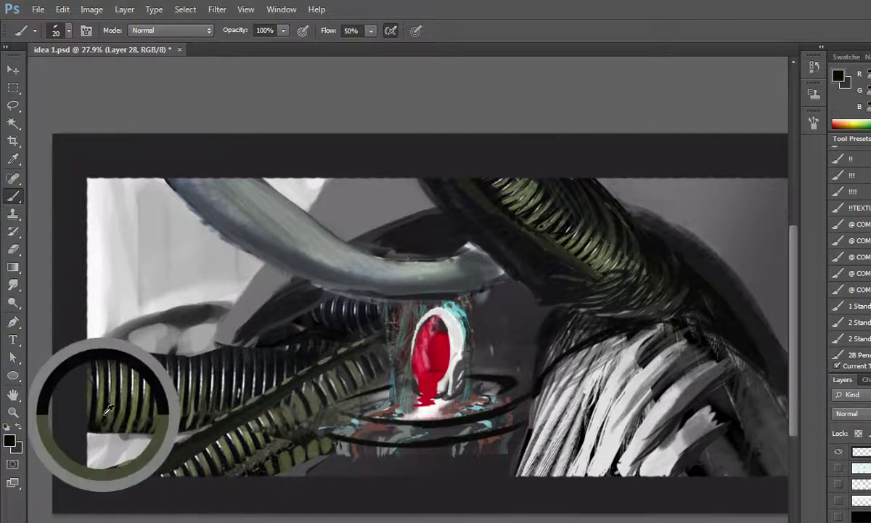
pyautogui.press('x')
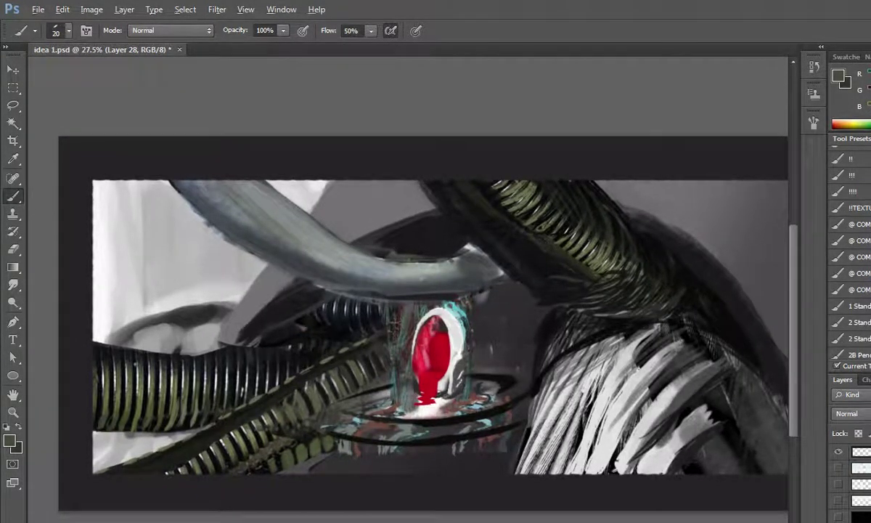
# Zoom in, sample black, and enlarge the brush from 40 to 80
pyautogui.scroll(-3, 4, 294)
pyautogui.scroll(-2, 54, 278)
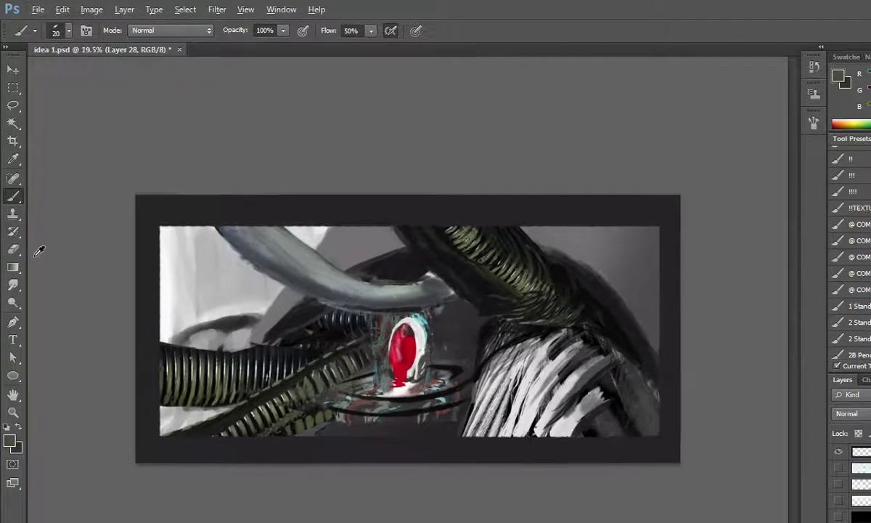
pyautogui.scroll(1, 33, 268)
pyautogui.scroll(4, 194, 278)
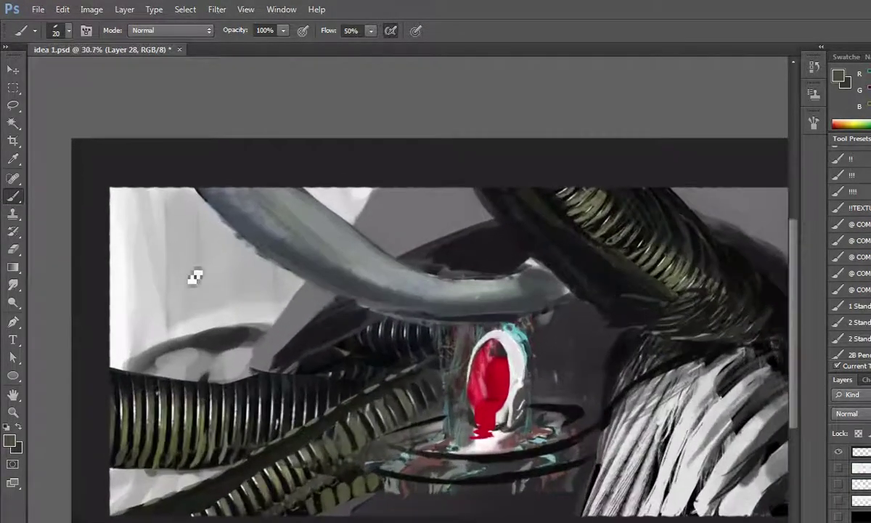
pyautogui.scroll(1, 453, 353)
pyautogui.keyDown('alt'); pyautogui.click(406, 366); pyautogui.keyUp('alt')
pyautogui.press(']')
pyautogui.press(']')
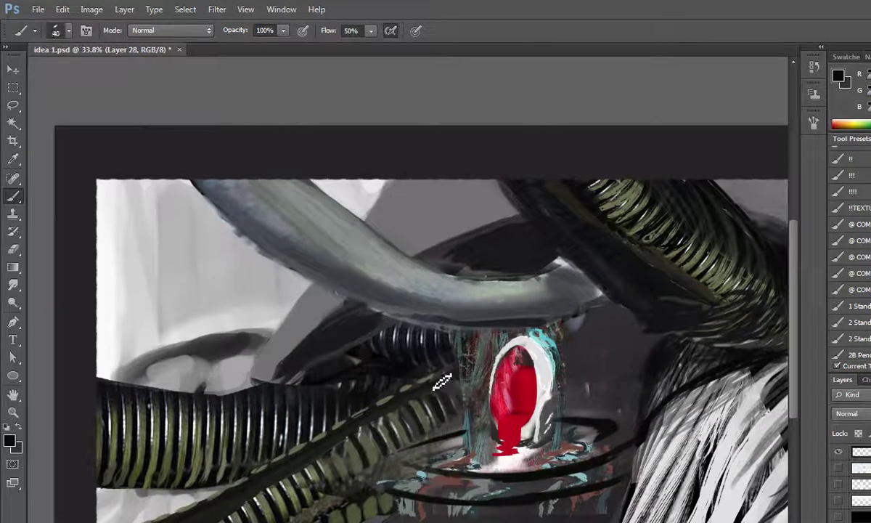
pyautogui.press(']')
pyautogui.press(']')
pyautogui.press(']')
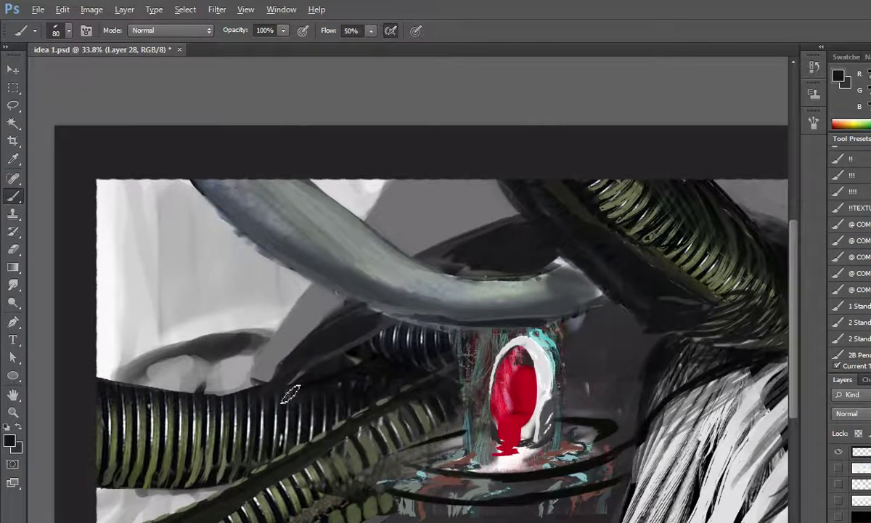
# Paint grey and sampled light grey marks above the long left hose
pyautogui.moveTo(287, 395); pyautogui.dragTo(260, 385)
pyautogui.keyDown('alt'); pyautogui.click(255, 381); pyautogui.keyUp('alt')
pyautogui.moveTo(221, 366); pyautogui.dragTo(255, 385)
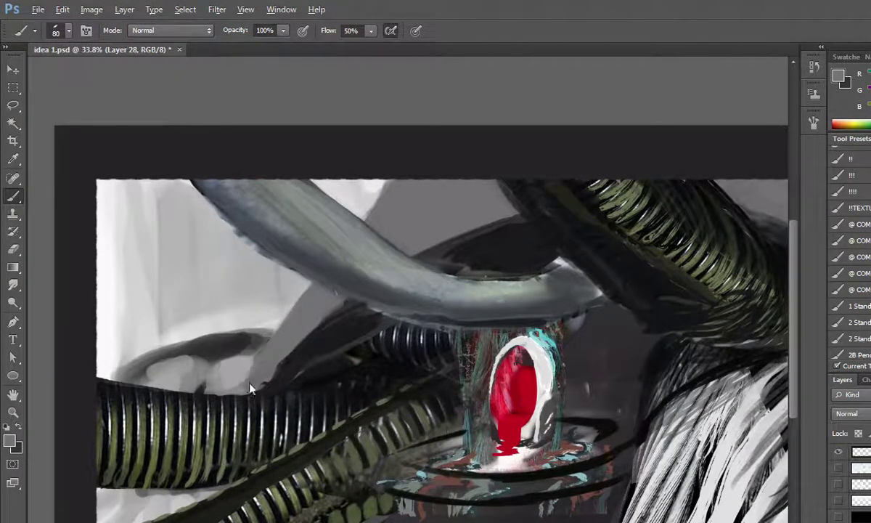
pyautogui.scroll(-2, 314, 222)
pyautogui.scroll(-1, 291, 203)
pyautogui.scroll(-1, 275, 184)
pyautogui.scroll(2, 291, 233)
pyautogui.scroll(3, 317, 282)
pyautogui.scroll(1, 318, 282)
# Sample grey from the big tube and smooth its lower edge and left end
pyautogui.keyDown('alt'); pyautogui.click(276, 279); pyautogui.keyUp('alt')
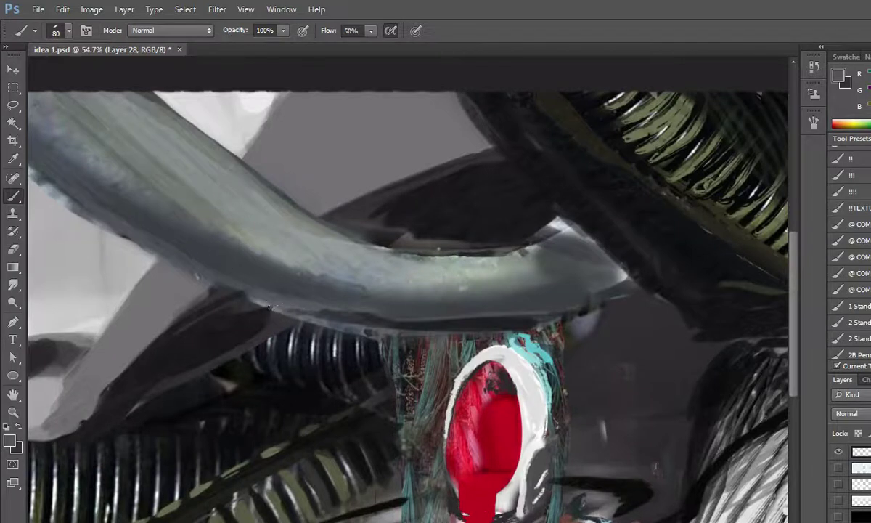
pyautogui.moveTo(177, 222); pyautogui.dragTo(210, 251)
pyautogui.moveTo(151, 200); pyautogui.dragTo(170, 204)
pyautogui.moveTo(80, 147); pyautogui.dragTo(121, 189)
pyautogui.moveTo(356, 292); pyautogui.dragTo(305, 283)
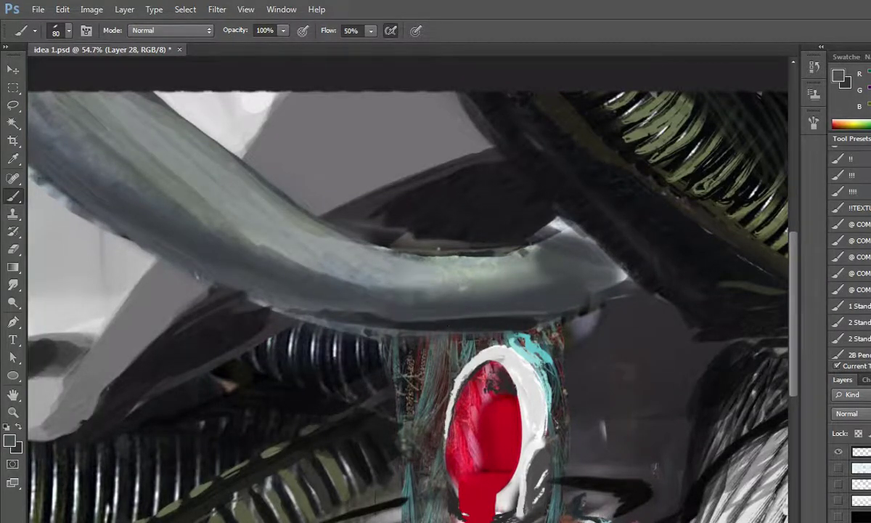
# Shrink the brush to 40 and add sampled cyan strokes atop the white portal ring
pyautogui.keyDown('alt'); pyautogui.click(630, 476); pyautogui.keyUp('alt')
pyautogui.press('[')
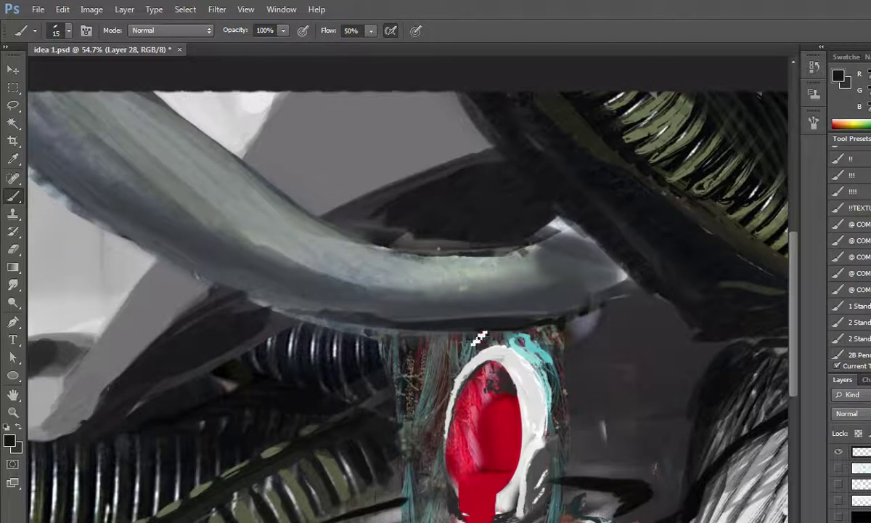
pyautogui.keyDown('alt'); pyautogui.click(524, 341); pyautogui.keyUp('alt')
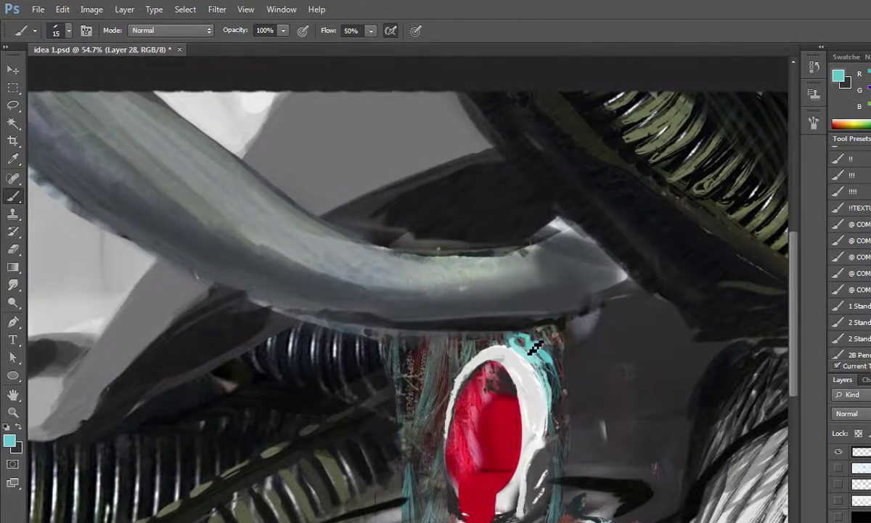
pyautogui.moveTo(520, 338); pyautogui.dragTo(534, 331)
# Sample reddish-brown and grey tones and repaint the dark area above the portal top
pyautogui.keyDown('alt'); pyautogui.click(527, 335); pyautogui.keyUp('alt')
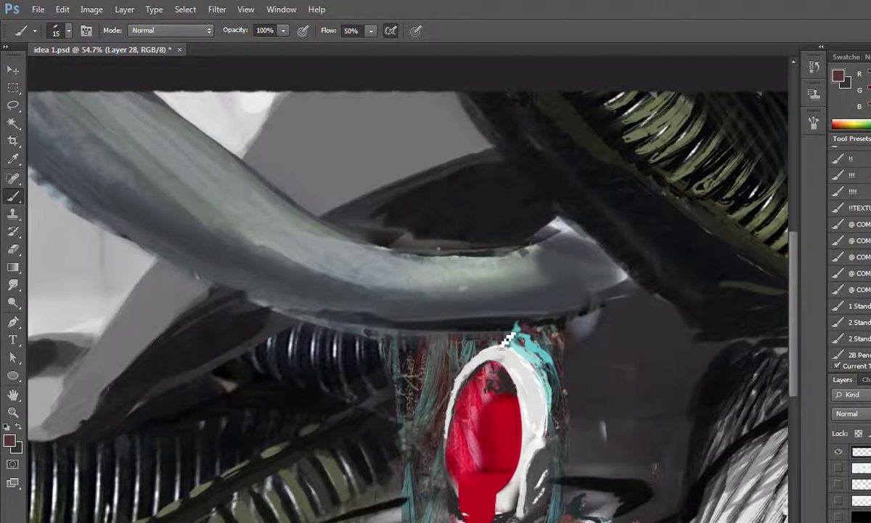
pyautogui.keyDown('alt'); pyautogui.click(469, 342); pyautogui.keyUp('alt')
pyautogui.keyDown('alt'); pyautogui.click(454, 334); pyautogui.keyUp('alt')
pyautogui.keyDown('alt'); pyautogui.click(451, 350); pyautogui.keyUp('alt')
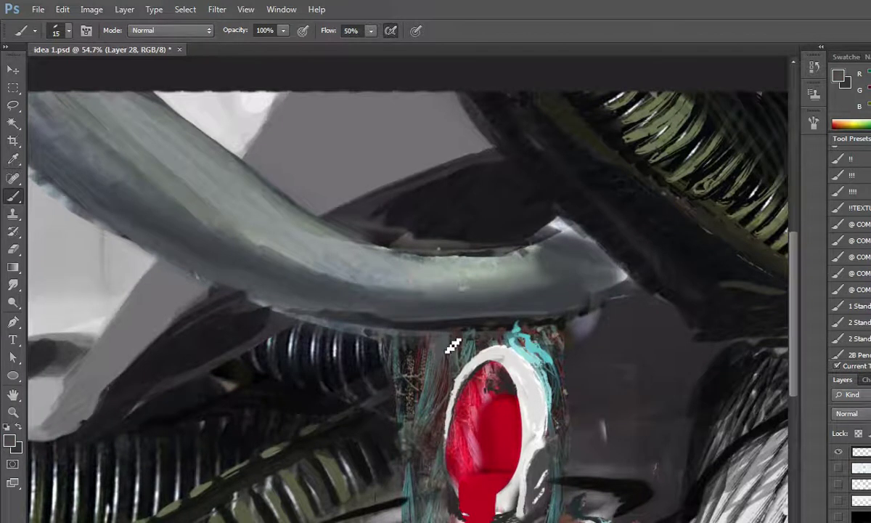
pyautogui.keyDown('alt'); pyautogui.click(428, 342); pyautogui.keyUp('alt')
pyautogui.keyDown('alt'); pyautogui.click(411, 354); pyautogui.keyUp('alt')
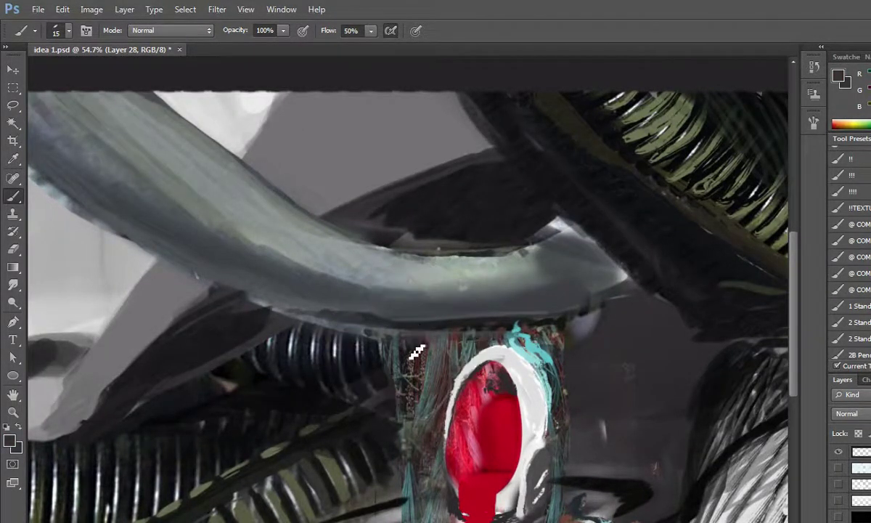
pyautogui.keyDown('alt'); pyautogui.click(399, 339); pyautogui.keyUp('alt')
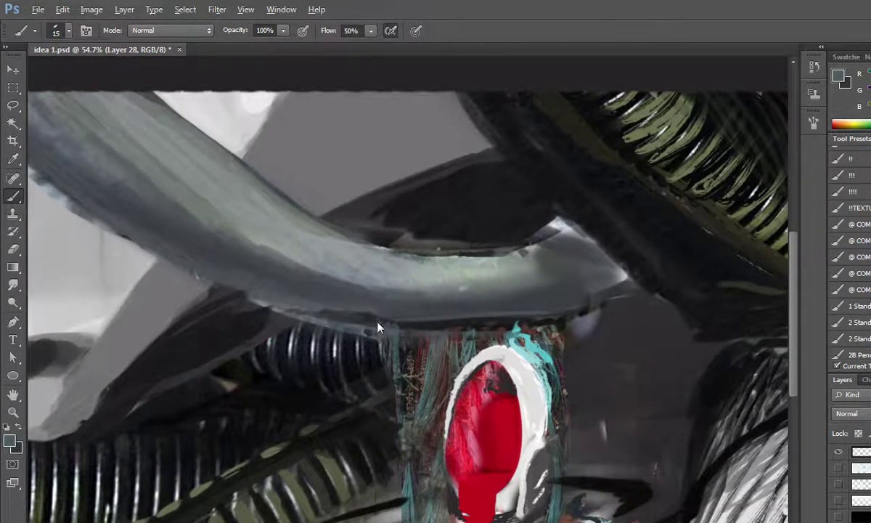
pyautogui.keyDown('alt'); pyautogui.click(424, 329); pyautogui.keyUp('alt')
pyautogui.moveTo(450, 336)
pyautogui.mouseDown()
pyautogui.moveTo(461, 335)
pyautogui.moveTo(442, 348)
pyautogui.moveTo(429, 328)
pyautogui.moveTo(460, 335)
pyautogui.mouseUp()
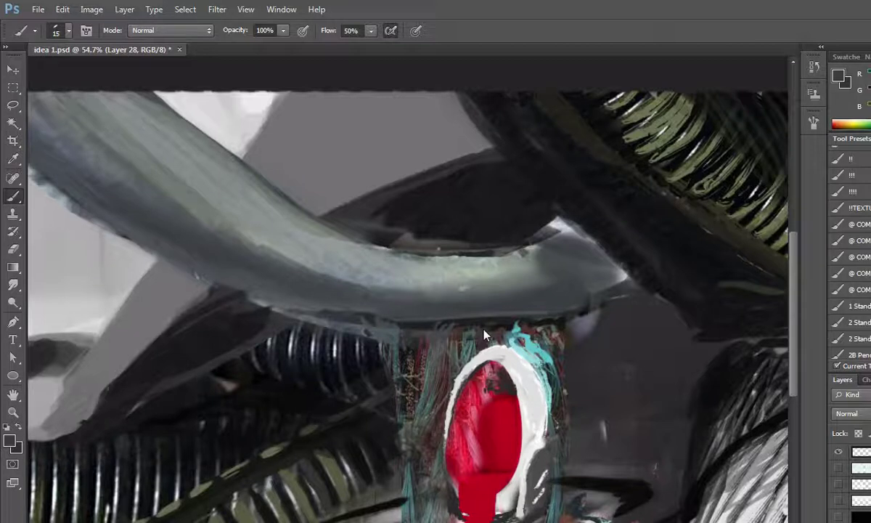
pyautogui.moveTo(485, 334); pyautogui.dragTo(517, 342)
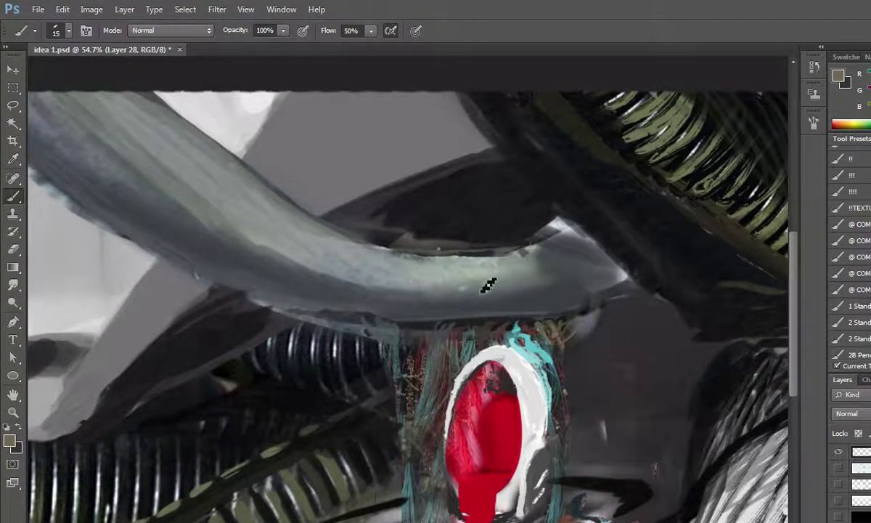
pyautogui.scroll(-3, 448, 303)
pyautogui.scroll(1, 449, 303)
pyautogui.scroll(2, 436, 313)
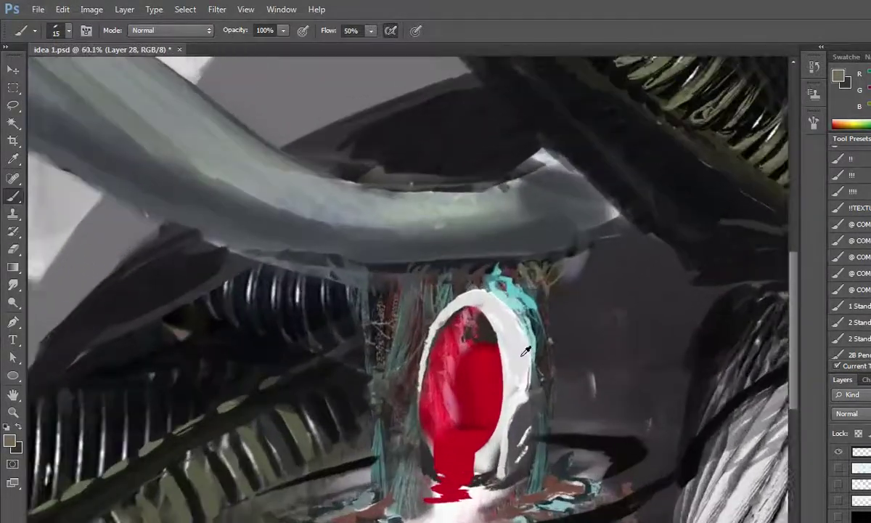
# Add a white stroke on the ring edge, then thin cyan lines down the rim at brush size 10
pyautogui.scroll(2, 496, 285)
pyautogui.keyDown('alt'); pyautogui.click(461, 257); pyautogui.keyUp('alt')
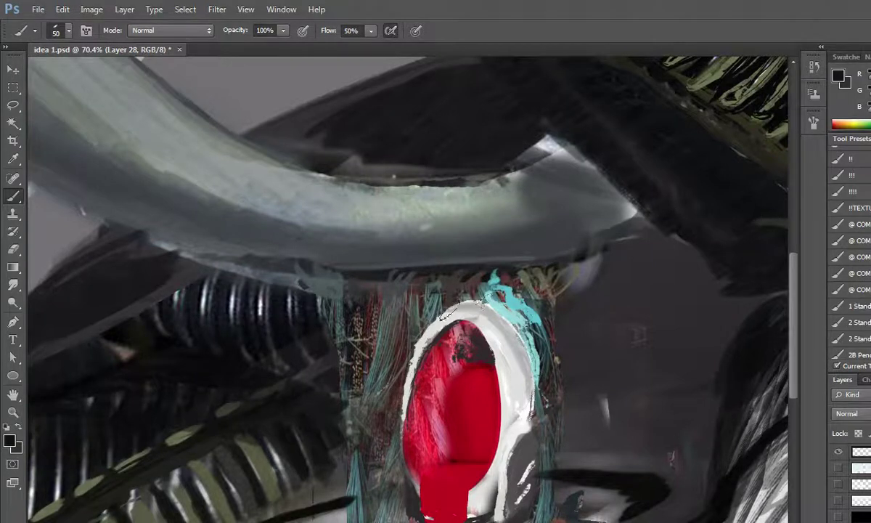
pyautogui.moveTo(539, 413); pyautogui.dragTo(524, 381)
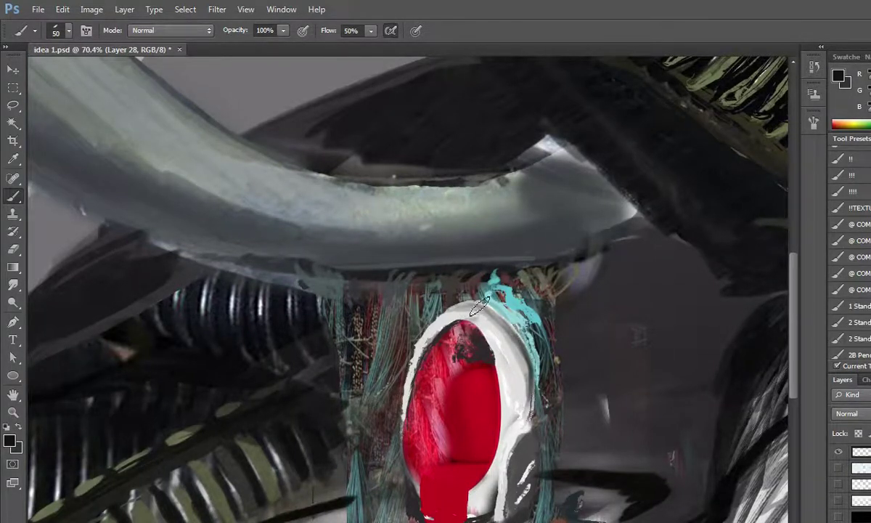
pyautogui.keyDown('alt'); pyautogui.click(513, 274); pyautogui.keyUp('alt')
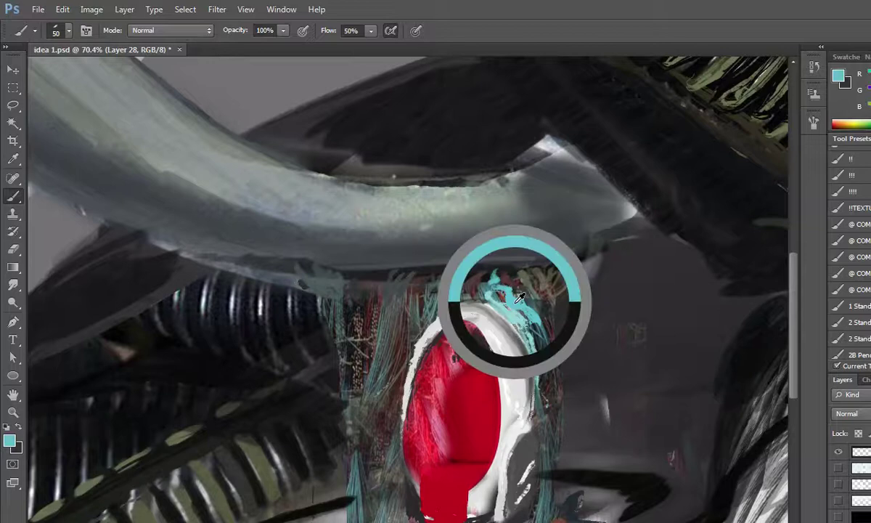
pyautogui.scroll(3, 507, 319)
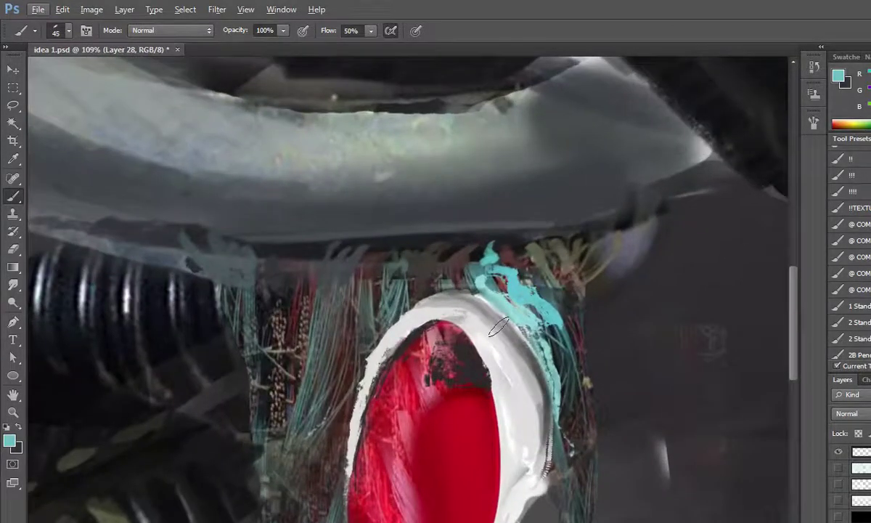
pyautogui.press('[')
pyautogui.moveTo(492, 335); pyautogui.dragTo(501, 344)
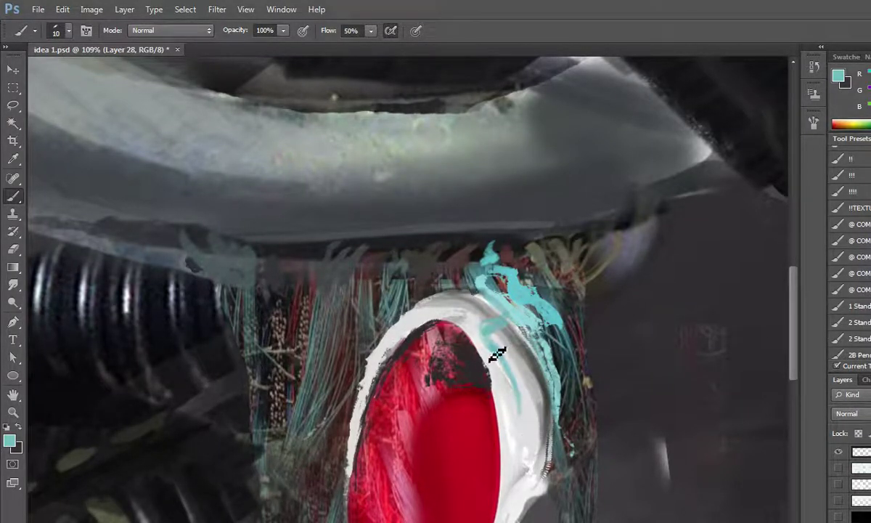
pyautogui.moveTo(485, 328)
pyautogui.mouseDown()
pyautogui.moveTo(529, 453)
pyautogui.moveTo(525, 404)
pyautogui.moveTo(516, 463)
pyautogui.moveTo(525, 496)
pyautogui.moveTo(548, 520)
pyautogui.mouseUp()
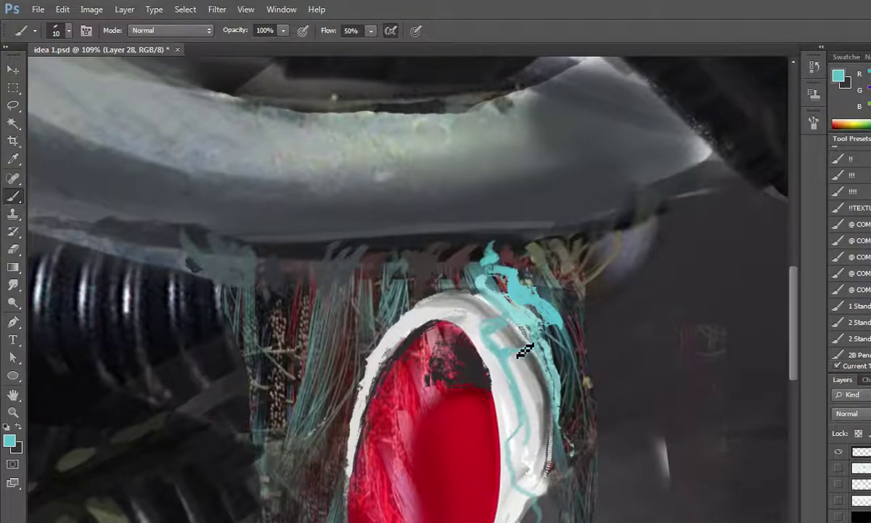
# Zoom out and add a layer mask to Layer 28 with Ctrl+Alt+M
pyautogui.scroll(-3, 436, 218)
pyautogui.scroll(-3, 378, 216)
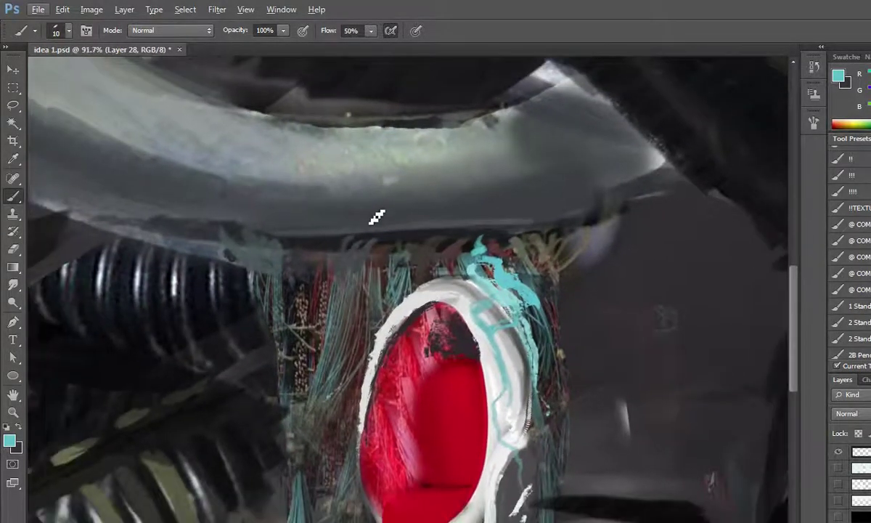
pyautogui.scroll(-2, 327, 232)
pyautogui.scroll(-1, 141, 291)
pyautogui.scroll(-1, 245, 284)
pyautogui.scroll(-1, 249, 251)
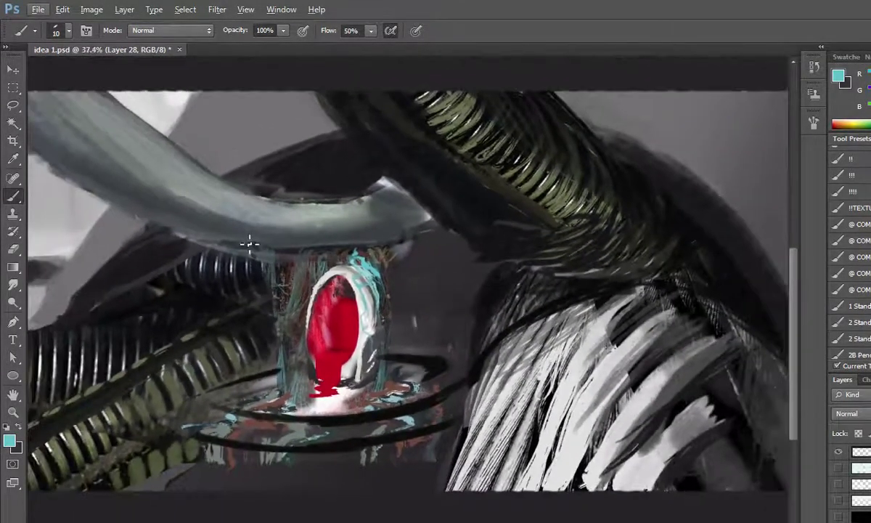
pyautogui.scroll(-1, 245, 244)
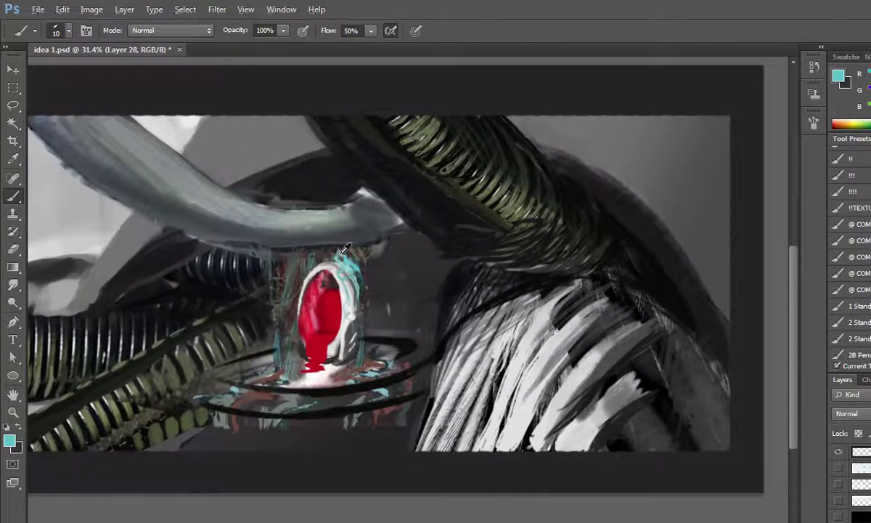
pyautogui.press('alt')
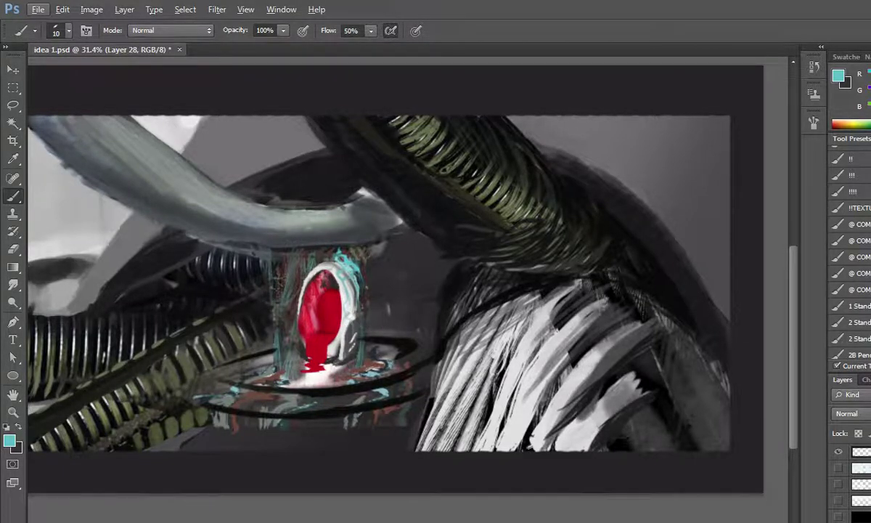
pyautogui.hotkey('ctrl', 'alt', 'm')
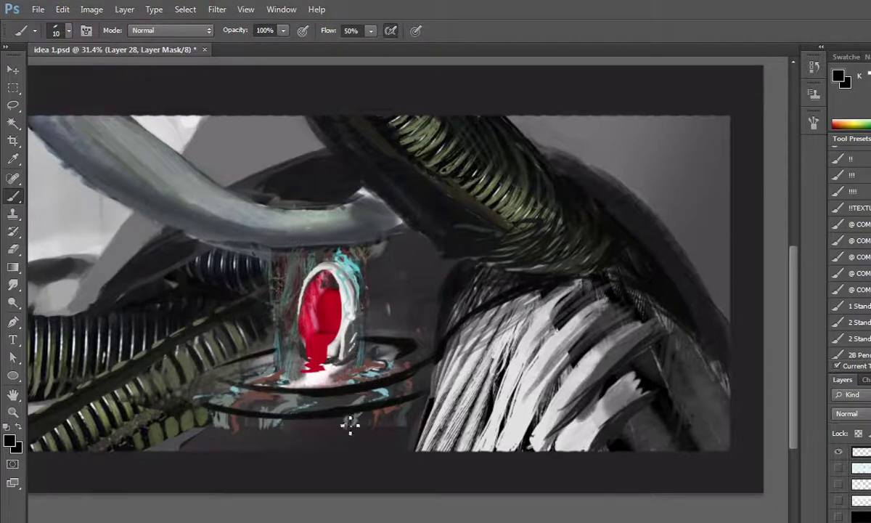
# Paint black on Layer 28's mask below the portal base, at lower left and lower right
pyautogui.scroll(2, 276, 422)
pyautogui.scroll(2, 280, 423)
pyautogui.scroll(2, 287, 423)
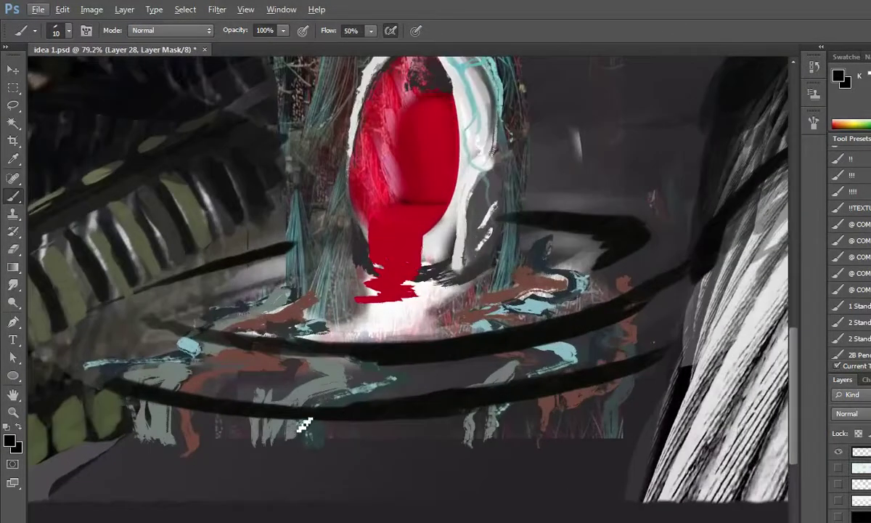
pyautogui.moveTo(300, 425)
pyautogui.mouseDown()
pyautogui.moveTo(295, 414)
pyautogui.moveTo(282, 428)
pyautogui.moveTo(281, 414)
pyautogui.moveTo(275, 430)
pyautogui.moveTo(267, 409)
pyautogui.moveTo(260, 416)
pyautogui.mouseUp()
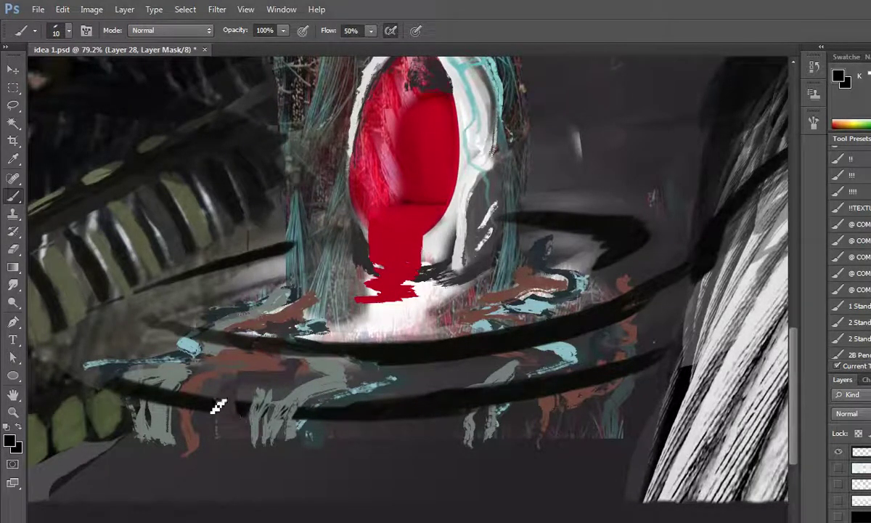
pyautogui.moveTo(178, 374)
pyautogui.mouseDown()
pyautogui.moveTo(198, 412)
pyautogui.moveTo(169, 415)
pyautogui.moveTo(181, 399)
pyautogui.moveTo(167, 415)
pyautogui.moveTo(161, 403)
pyautogui.moveTo(148, 408)
pyautogui.moveTo(146, 396)
pyautogui.moveTo(132, 395)
pyautogui.moveTo(136, 415)
pyautogui.mouseUp()
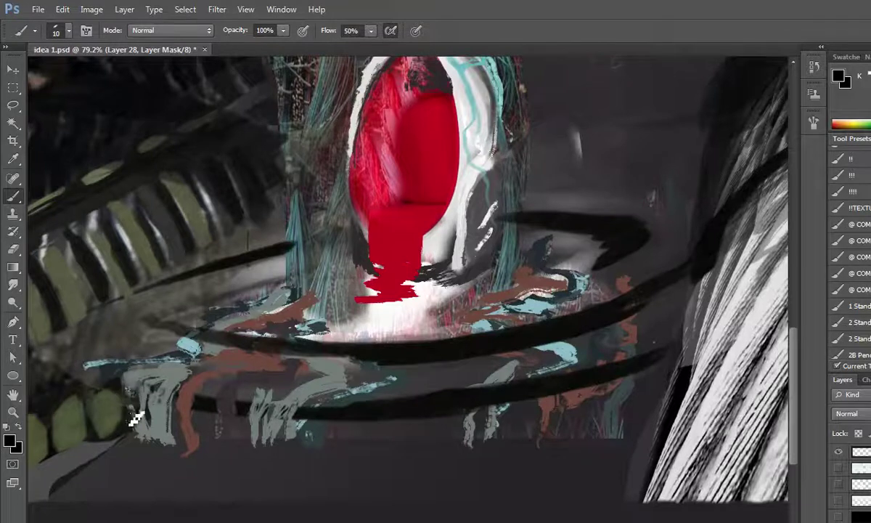
pyautogui.moveTo(510, 408)
pyautogui.mouseDown()
pyautogui.moveTo(490, 402)
pyautogui.moveTo(480, 414)
pyautogui.moveTo(482, 401)
pyautogui.moveTo(473, 399)
pyautogui.moveTo(469, 426)
pyautogui.moveTo(503, 392)
pyautogui.moveTo(515, 401)
pyautogui.moveTo(513, 414)
pyautogui.moveTo(525, 397)
pyautogui.moveTo(530, 409)
pyautogui.moveTo(605, 378)
pyautogui.moveTo(608, 393)
pyautogui.moveTo(628, 373)
pyautogui.mouseUp()
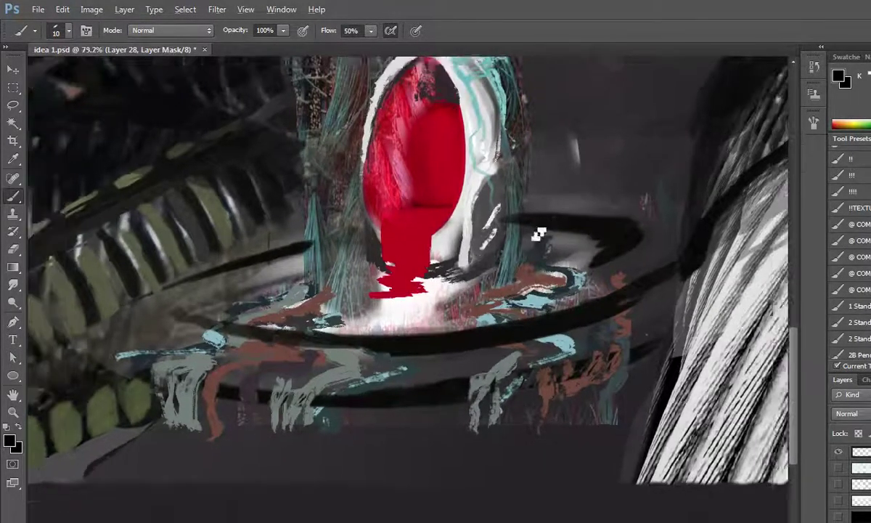
pyautogui.scroll(-3, 540, 234)
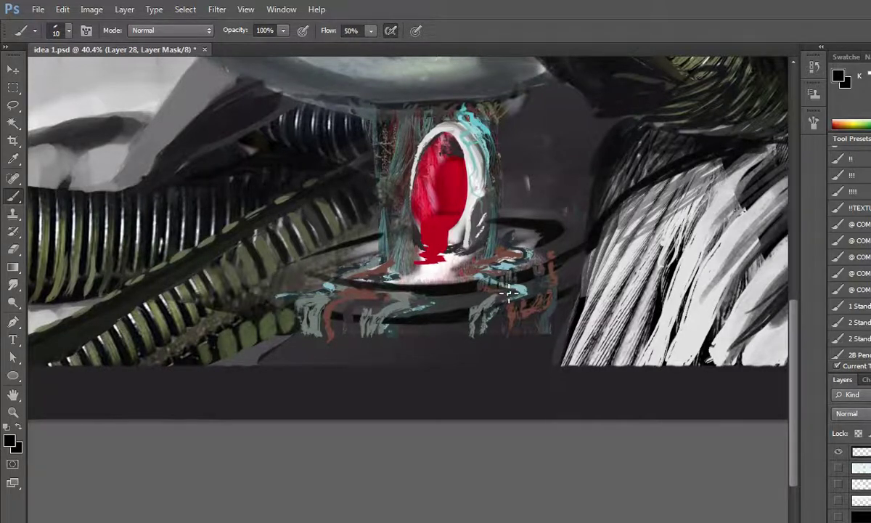
pyautogui.scroll(-1, 386, 290)
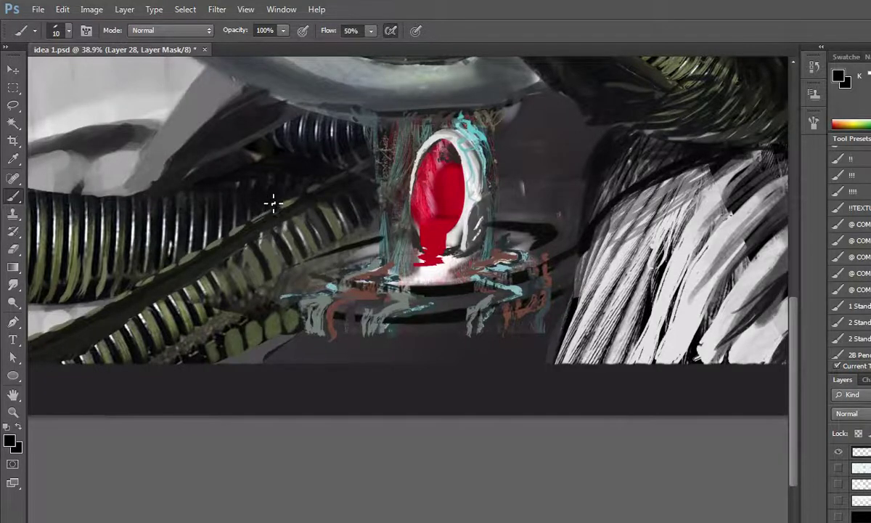
# Swap colours, select Layer 28's image thumbnail, and sample the coil's muted green-grey
pyautogui.scroll(-2, 273, 204)
pyautogui.scroll(-2, 305, 227)
pyautogui.scroll(-1, 305, 227)
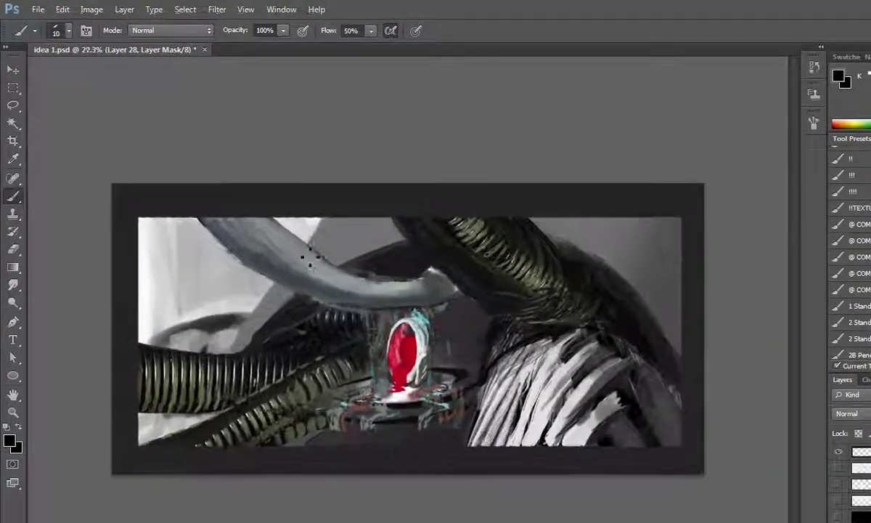
pyautogui.scroll(1, 324, 227)
pyautogui.scroll(1, 305, 218)
pyautogui.scroll(1, 291, 210)
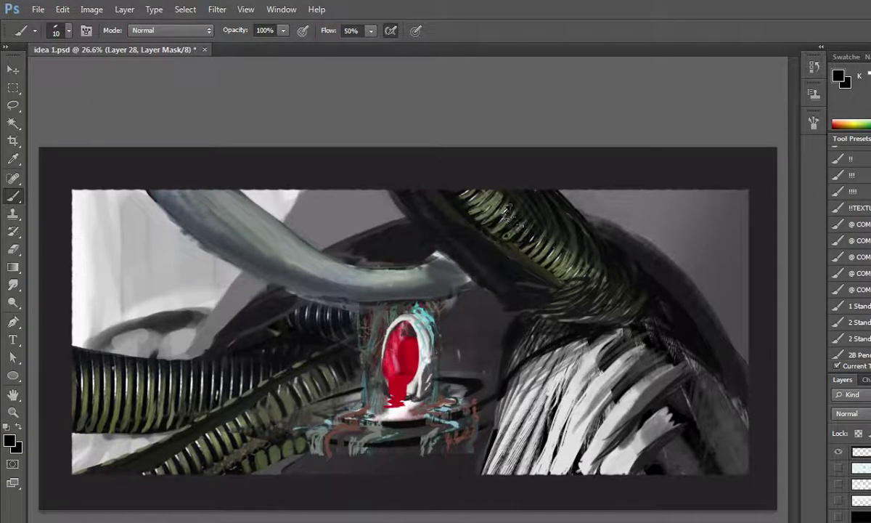
pyautogui.press('x')
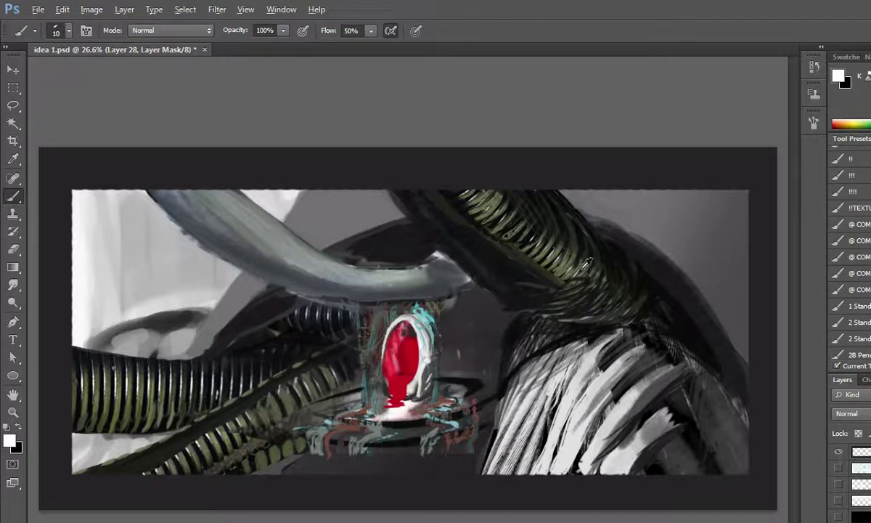
pyautogui.click(564, 253)
pyautogui.click(860, 452)
pyautogui.keyDown('alt'); pyautogui.click(571, 259); pyautogui.keyUp('alt')
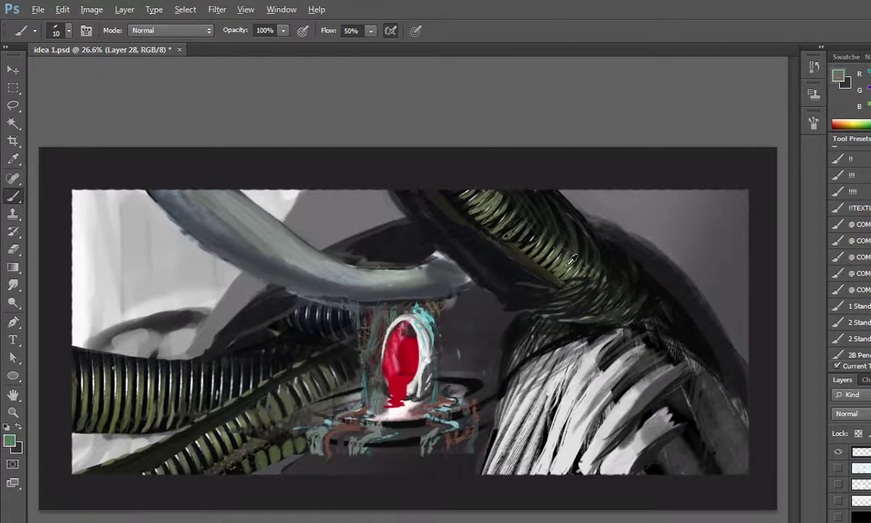
# At brush size 40, darken the tube-coil gap and paint a light olive edge along the dark tube
pyautogui.scroll(3, 467, 229)
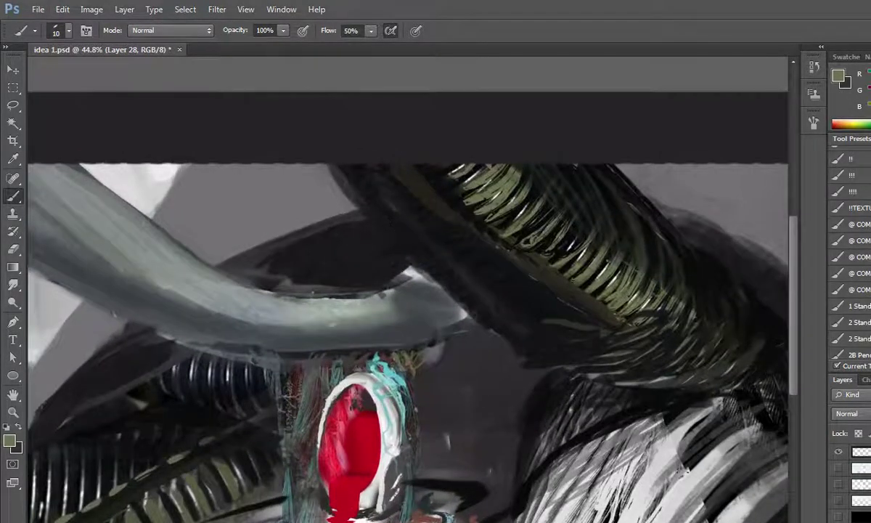
pyautogui.press(']')
pyautogui.press(']')
pyautogui.moveTo(469, 313)
pyautogui.mouseDown()
pyautogui.moveTo(499, 298)
pyautogui.moveTo(476, 305)
pyautogui.moveTo(490, 297)
pyautogui.moveTo(467, 301)
pyautogui.moveTo(478, 295)
pyautogui.moveTo(445, 286)
pyautogui.mouseUp()
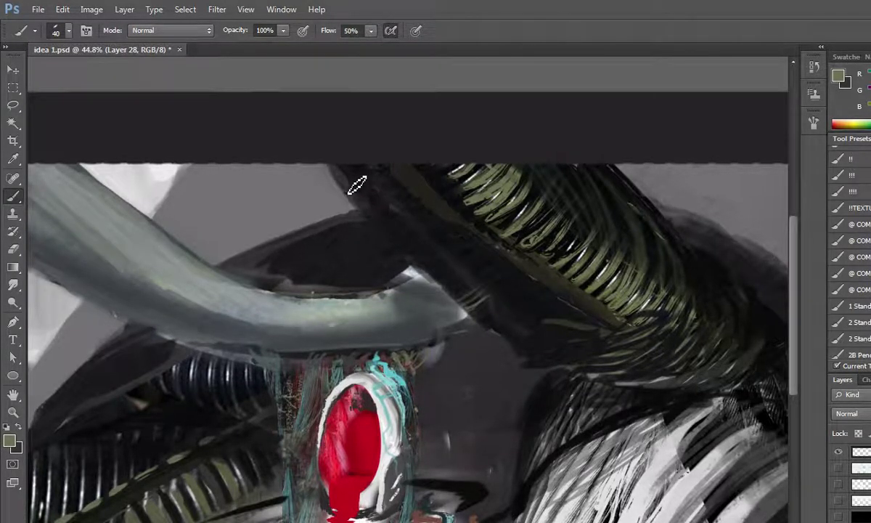
pyautogui.moveTo(346, 174)
pyautogui.mouseDown()
pyautogui.moveTo(321, 162)
pyautogui.moveTo(341, 171)
pyautogui.moveTo(384, 232)
pyautogui.mouseUp()
pyautogui.moveTo(353, 198); pyautogui.dragTo(413, 259)
pyautogui.moveTo(382, 226)
pyautogui.mouseDown()
pyautogui.moveTo(500, 335)
pyautogui.moveTo(580, 373)
pyautogui.mouseUp()
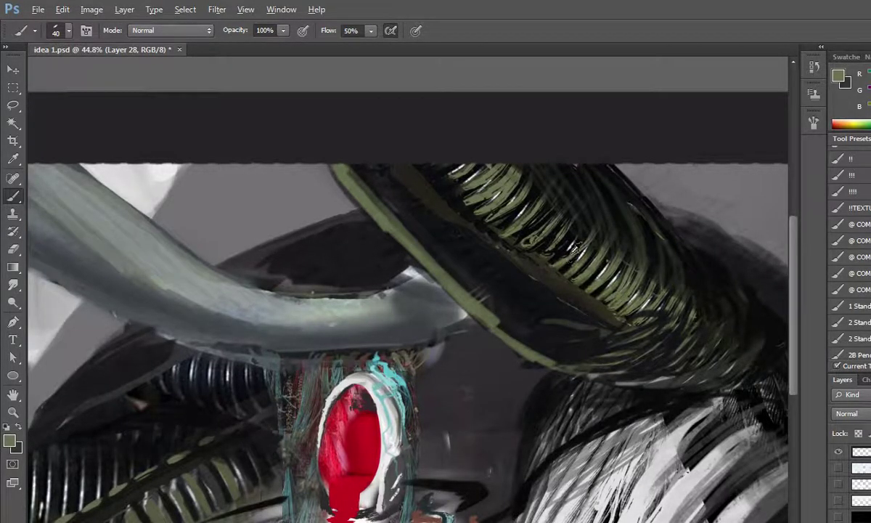
# Sample black and paint rib stripes along the olive edge
pyautogui.keyDown('alt'); pyautogui.click(564, 247); pyautogui.keyUp('alt')
pyautogui.moveTo(501, 331)
pyautogui.mouseDown()
pyautogui.moveTo(479, 312)
pyautogui.moveTo(510, 344)
pyautogui.moveTo(517, 331)
pyautogui.moveTo(522, 351)
pyautogui.moveTo(508, 338)
pyautogui.moveTo(522, 350)
pyautogui.moveTo(512, 345)
pyautogui.moveTo(564, 363)
pyautogui.moveTo(500, 305)
pyautogui.moveTo(487, 323)
pyautogui.moveTo(495, 305)
pyautogui.moveTo(486, 292)
pyautogui.moveTo(467, 286)
pyautogui.moveTo(448, 296)
pyautogui.moveTo(441, 278)
pyautogui.moveTo(450, 278)
pyautogui.moveTo(452, 256)
pyautogui.moveTo(419, 258)
pyautogui.moveTo(432, 245)
pyautogui.moveTo(414, 244)
pyautogui.moveTo(392, 222)
pyautogui.moveTo(416, 227)
pyautogui.moveTo(383, 216)
pyautogui.moveTo(384, 195)
pyautogui.moveTo(369, 207)
pyautogui.mouseUp()
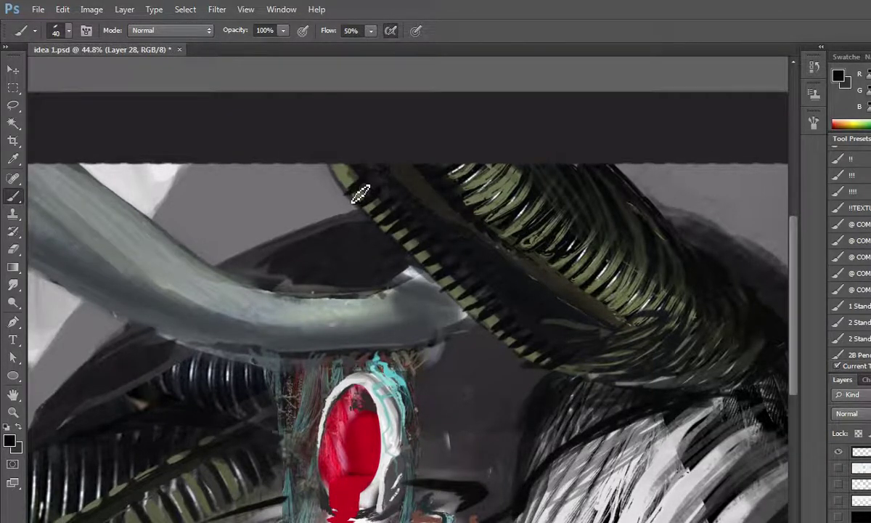
pyautogui.scroll(-2, 407, 170)
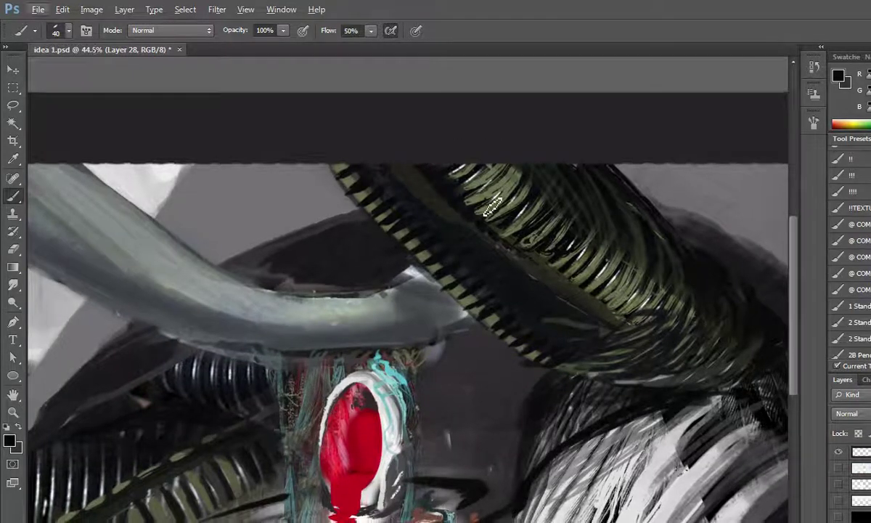
# Sample cyan and reddish-brown from the painting and lay a dark stroke on the coil
pyautogui.scroll(-2, 400, 182)
pyautogui.scroll(-2, 392, 192)
pyautogui.scroll(-1, 385, 202)
pyautogui.scroll(-1, 436, 239)
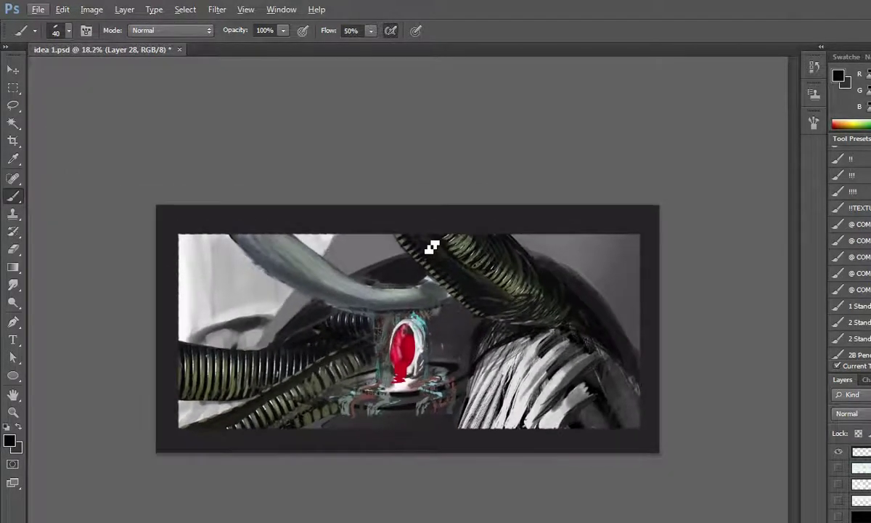
pyautogui.scroll(2, 479, 251)
pyautogui.scroll(2, 486, 261)
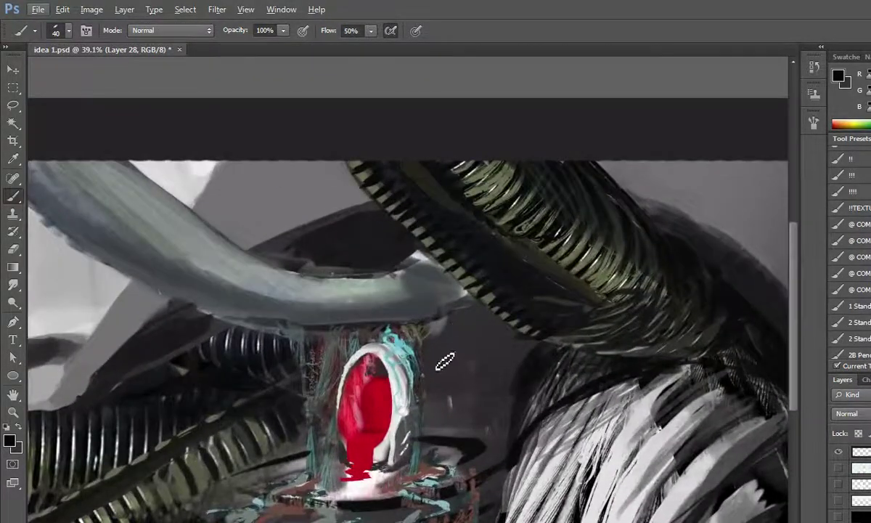
pyautogui.keyDown('alt'); pyautogui.click(406, 342); pyautogui.keyUp('alt')
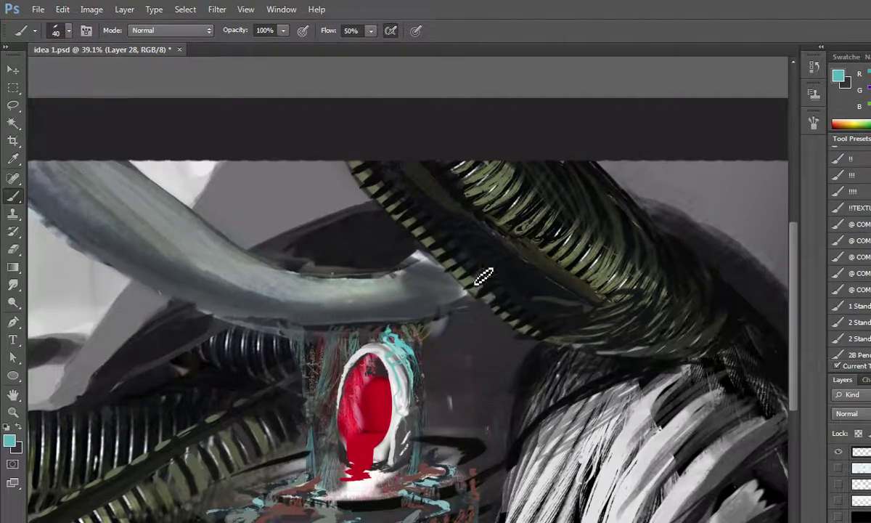
pyautogui.keyDown('alt'); pyautogui.click(452, 470); pyautogui.keyUp('alt')
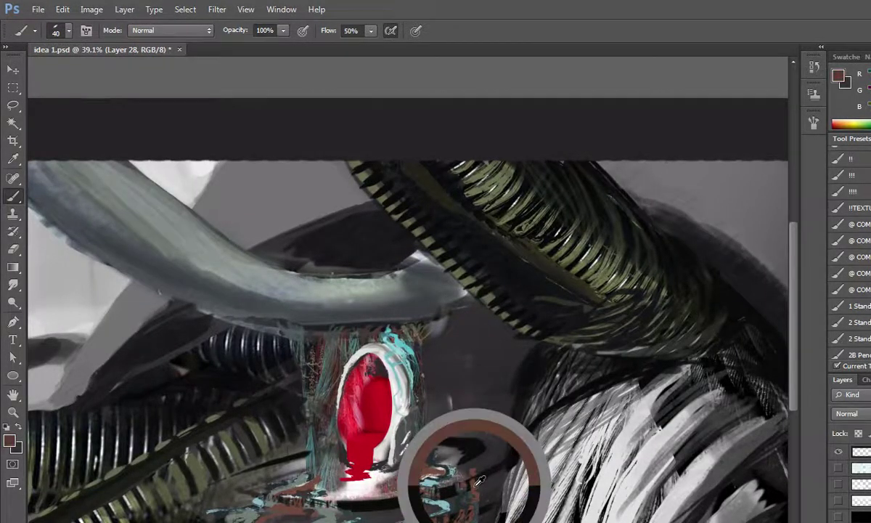
pyautogui.moveTo(539, 314); pyautogui.dragTo(526, 285)
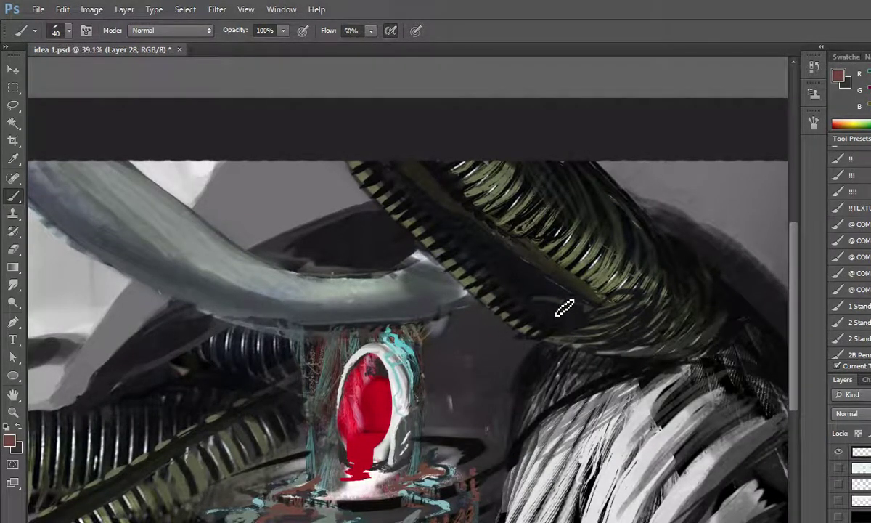
# Add reddish-brown marks on the coil and darken the shadow edge beside the pale strands
pyautogui.moveTo(565, 306); pyautogui.dragTo(557, 292)
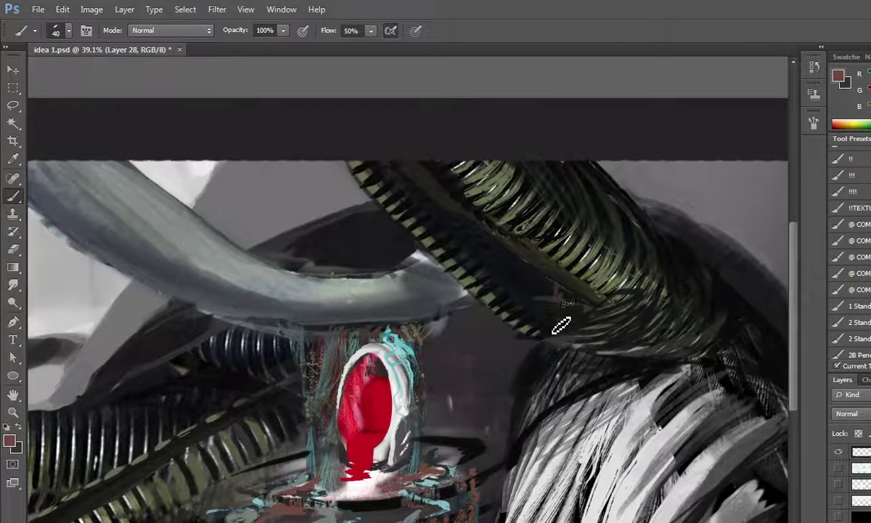
pyautogui.moveTo(560, 338); pyautogui.dragTo(508, 450)
pyautogui.moveTo(556, 327)
pyautogui.mouseDown()
pyautogui.moveTo(552, 292)
pyautogui.moveTo(560, 340)
pyautogui.mouseUp()
pyautogui.moveTo(540, 296); pyautogui.dragTo(534, 279)
# With the 90-pixel textured brush, paint reddish streaks down the coil and a dark mark beside the portal
pyautogui.click(857, 273)
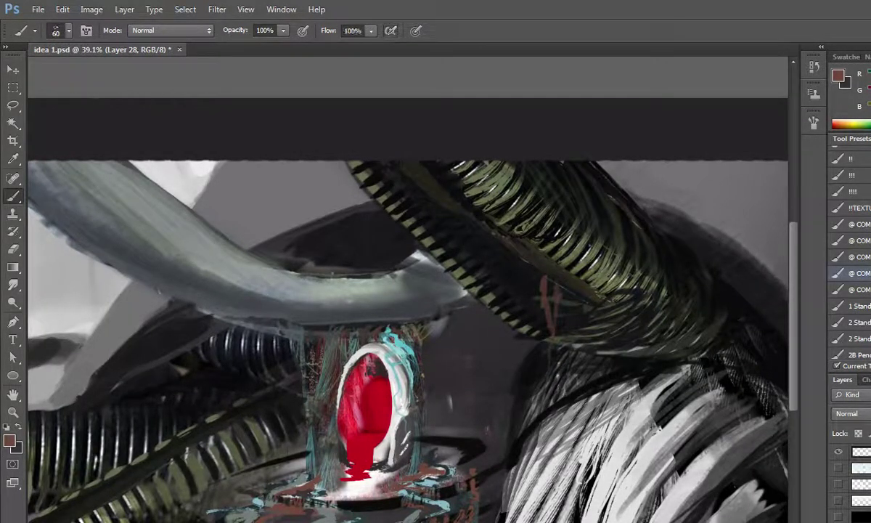
pyautogui.click(856, 240)
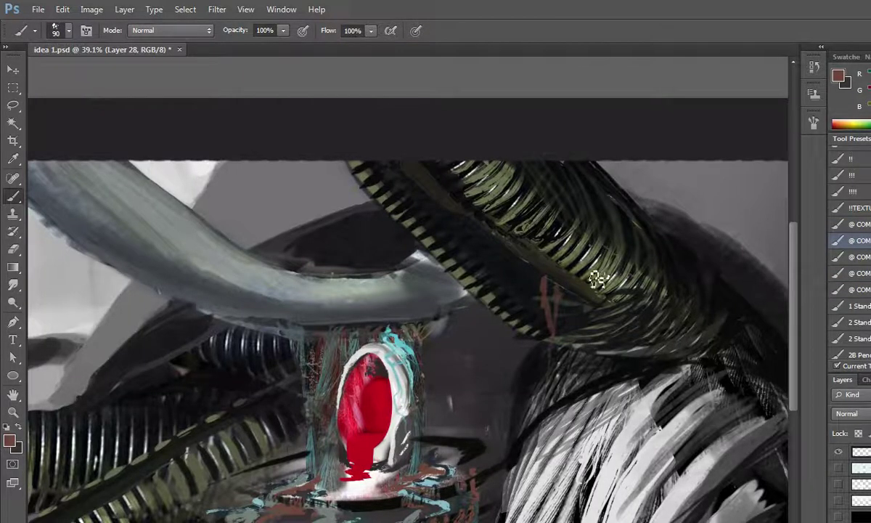
pyautogui.moveTo(520, 267); pyautogui.dragTo(523, 296)
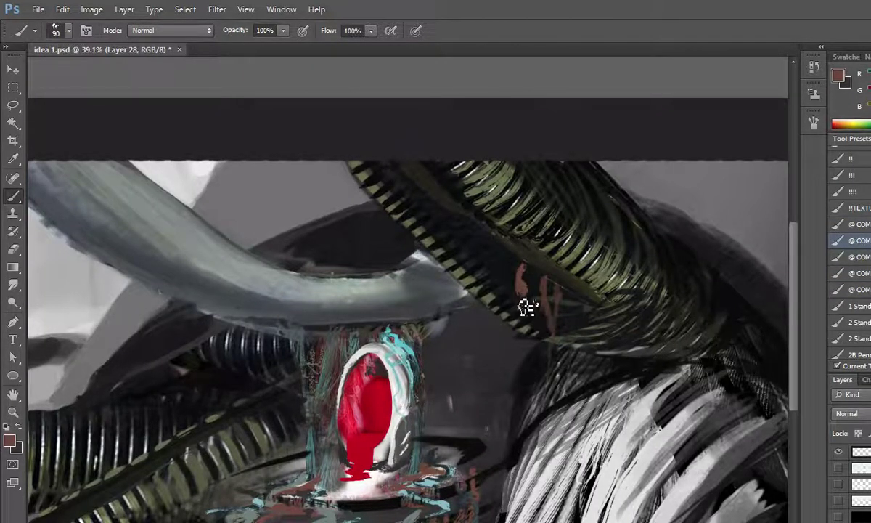
pyautogui.moveTo(545, 385); pyautogui.dragTo(537, 405)
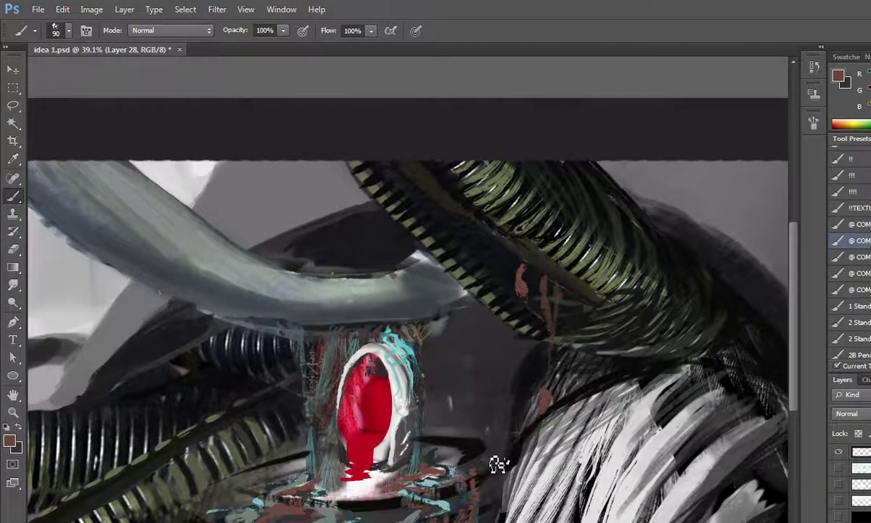
pyautogui.moveTo(374, 369); pyautogui.dragTo(398, 399)
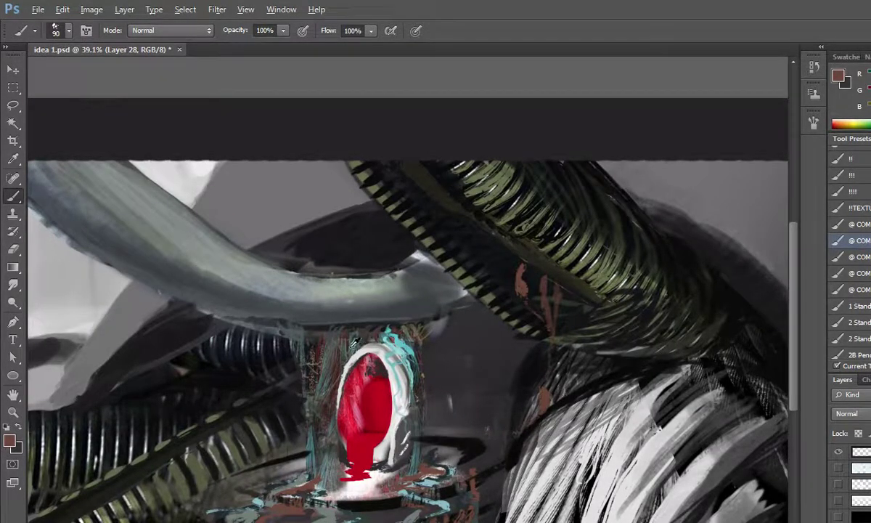
# Sample light blue-grey and dab accents on the coil with a 25-pixel brush, darkening above the strands
pyautogui.keyDown('alt'); pyautogui.click(352, 312); pyautogui.keyUp('alt')
pyautogui.press('[')
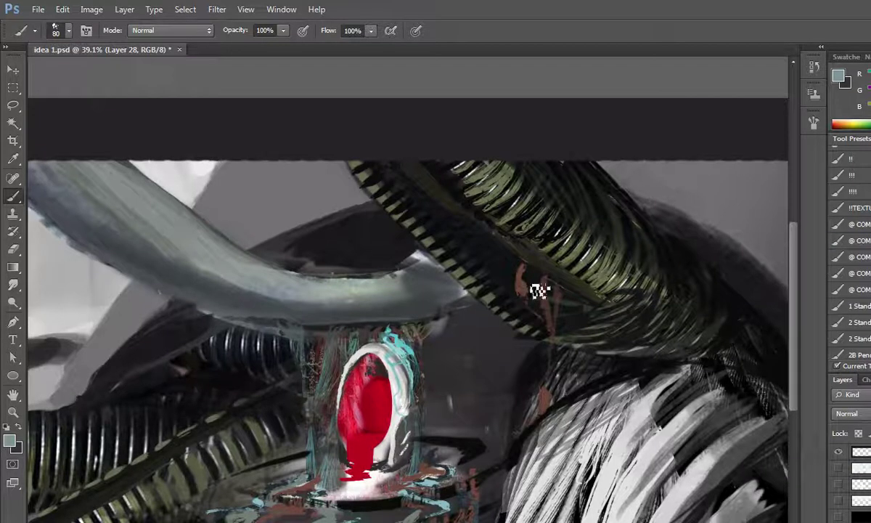
pyautogui.press('[')
pyautogui.press('[')
pyautogui.press('[')
pyautogui.moveTo(535, 284); pyautogui.dragTo(548, 335)
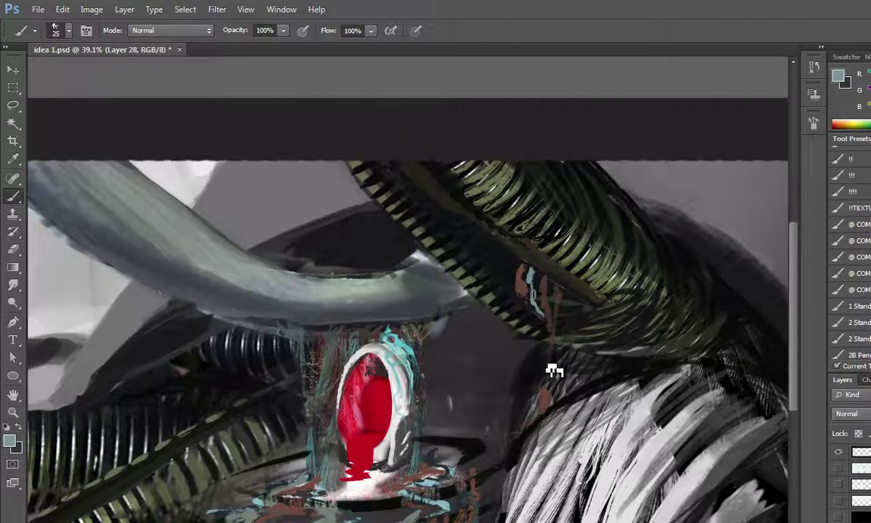
pyautogui.moveTo(555, 380)
pyautogui.mouseDown()
pyautogui.moveTo(530, 432)
pyautogui.moveTo(545, 416)
pyautogui.moveTo(491, 493)
pyautogui.moveTo(502, 489)
pyautogui.mouseUp()
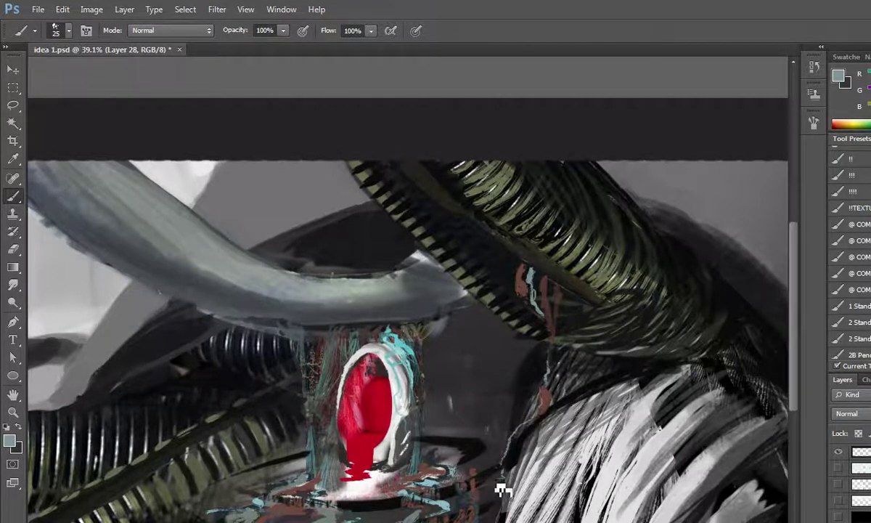
pyautogui.scroll(-2, 451, 302)
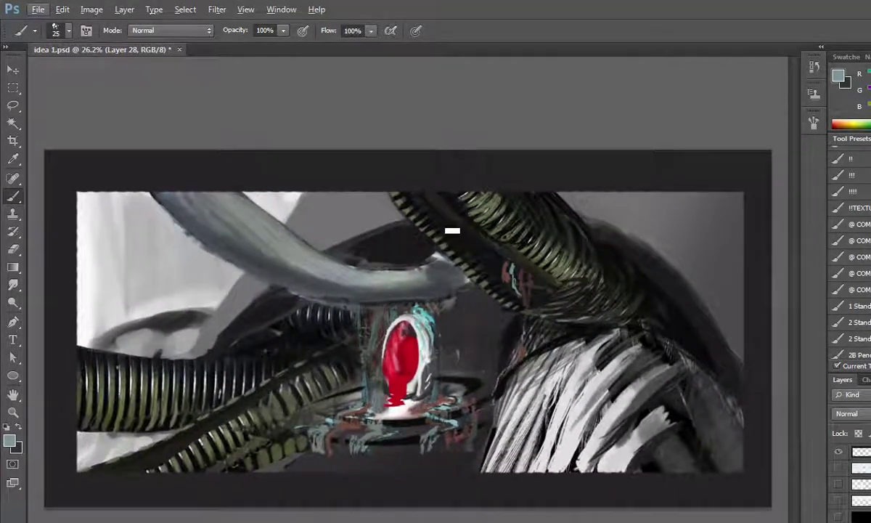
# Sample near-black, load the 1 Standard round brush at 9% spacing, and cover the red and cyan marks
pyautogui.scroll(-1, 451, 229)
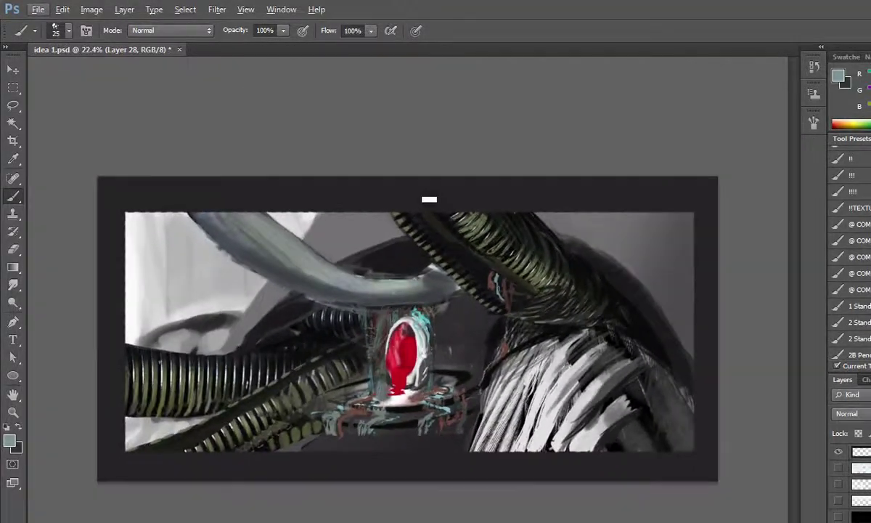
pyautogui.keyDown('alt'); pyautogui.click(487, 269); pyautogui.keyUp('alt')
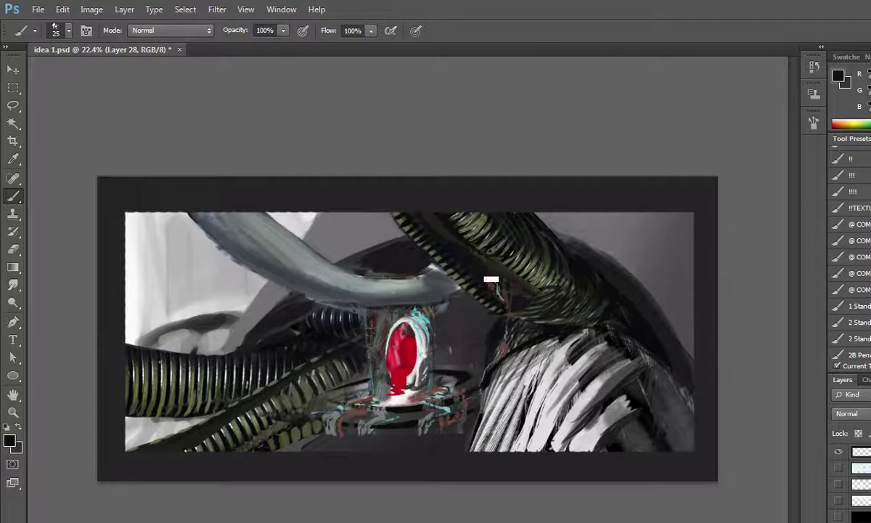
pyautogui.press(']')
pyautogui.press(']')
pyautogui.click(857, 306)
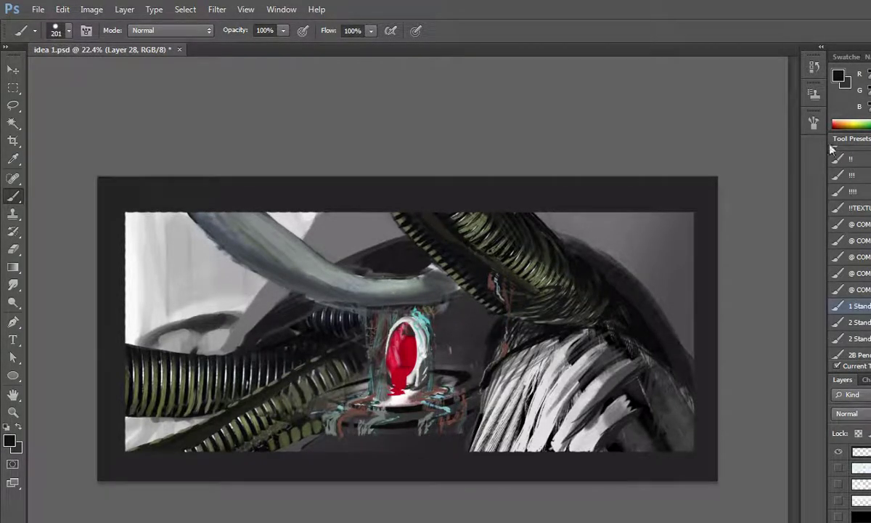
pyautogui.click(815, 124)
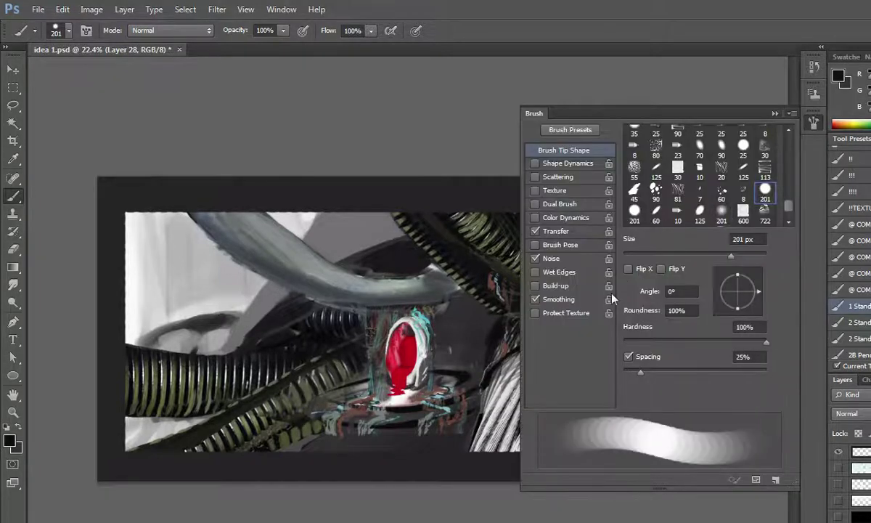
pyautogui.moveTo(642, 374); pyautogui.dragTo(629, 372)
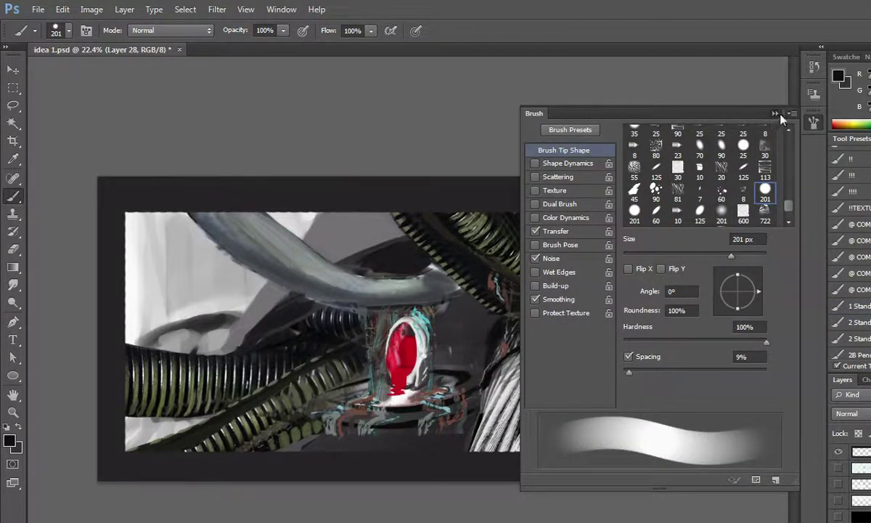
pyautogui.click(777, 114)
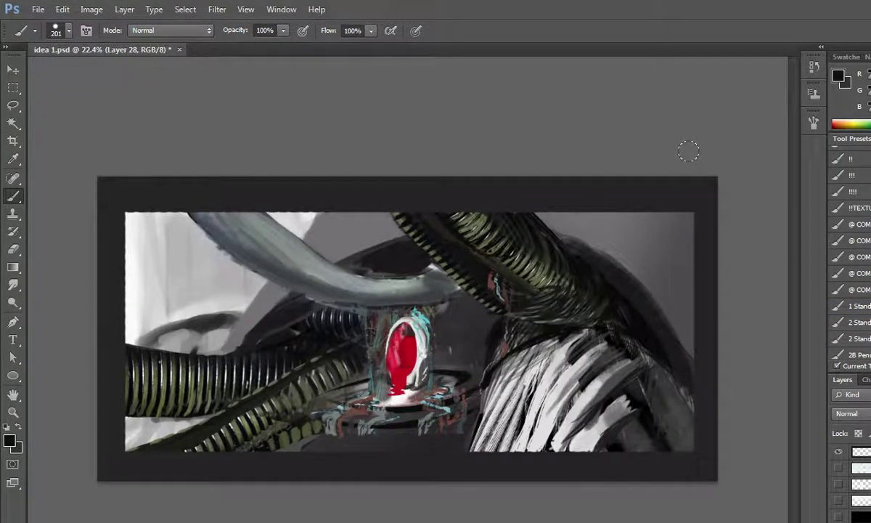
pyautogui.moveTo(494, 280); pyautogui.dragTo(510, 293)
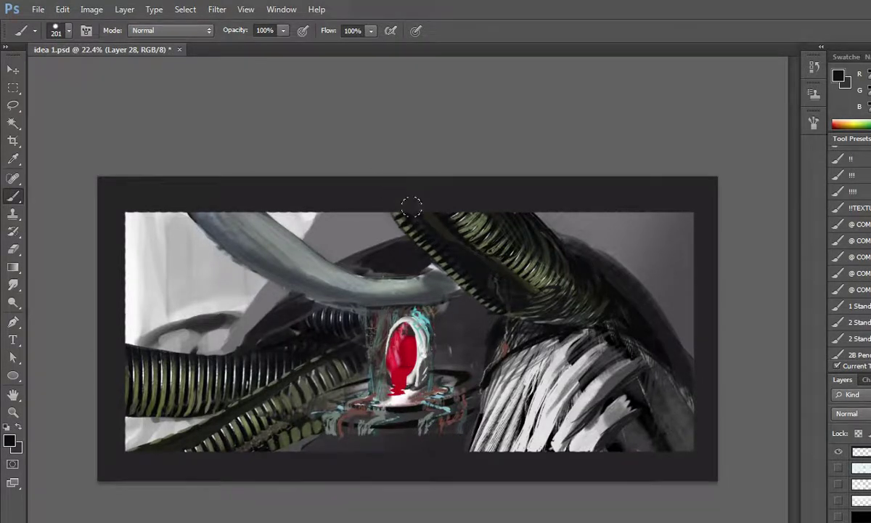
pyautogui.scroll(3, 411, 285)
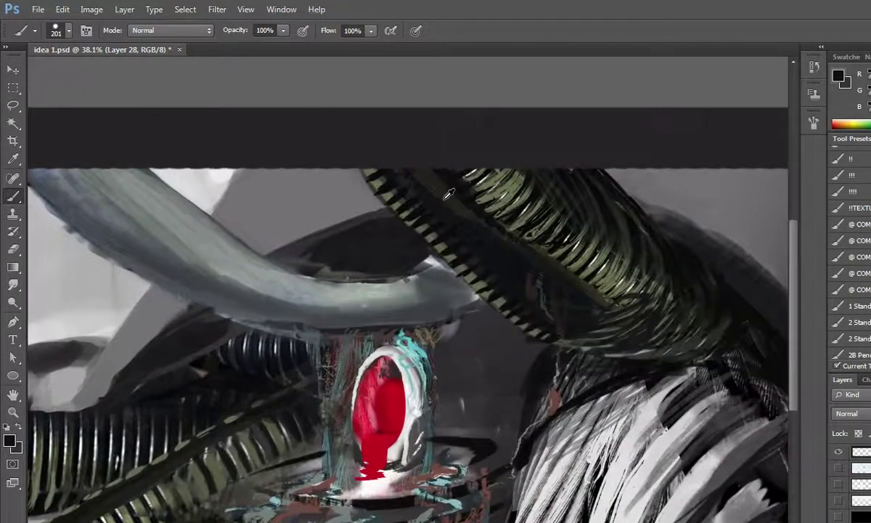
# With the 60-pixel textured brush, sample olive and dark tones and repaint the right hose's lower ribbing and underside
pyautogui.click(850, 273)
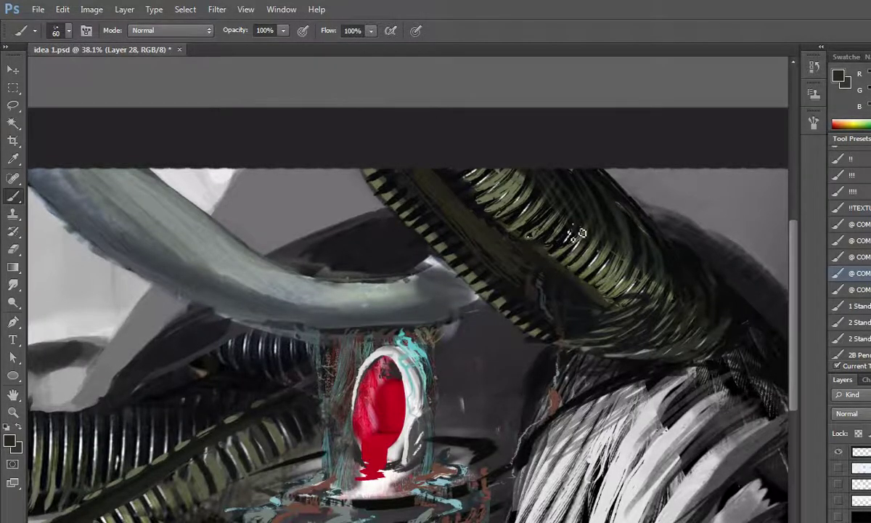
pyautogui.click(543, 261)
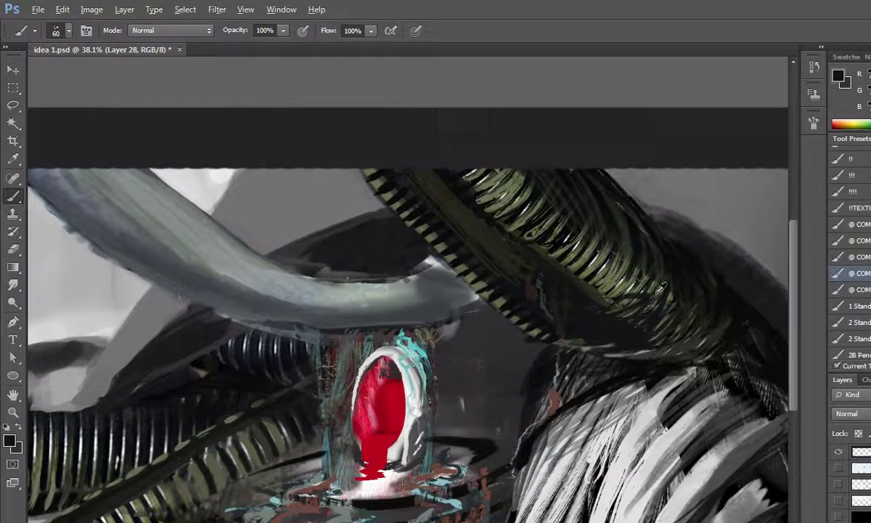
pyautogui.moveTo(662, 287); pyautogui.dragTo(621, 348)
pyautogui.keyDown('alt'); pyautogui.click(662, 278); pyautogui.keyUp('alt')
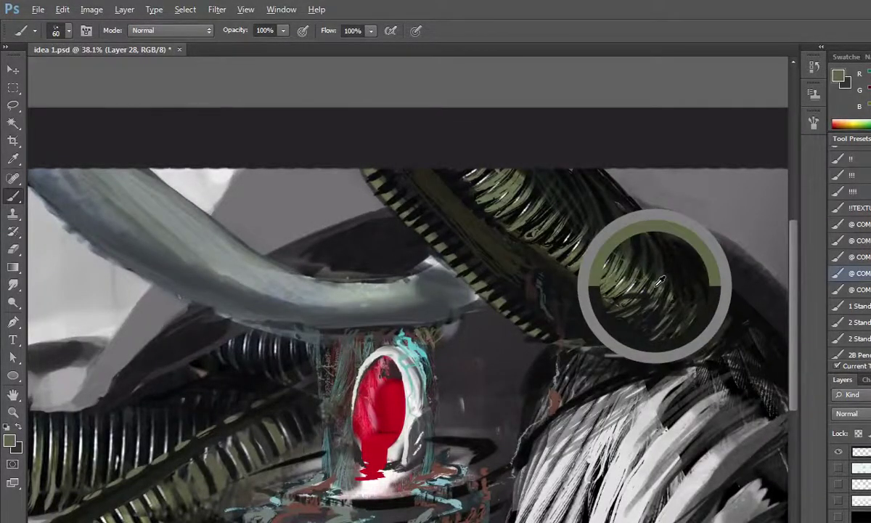
pyautogui.moveTo(602, 354)
pyautogui.mouseDown()
pyautogui.moveTo(667, 305)
pyautogui.moveTo(637, 353)
pyautogui.moveTo(661, 332)
pyautogui.moveTo(649, 349)
pyautogui.mouseUp()
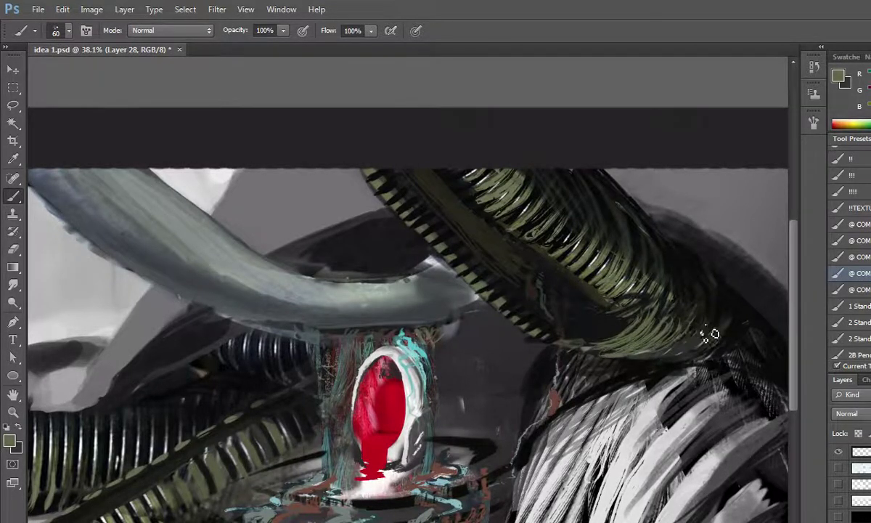
pyautogui.keyDown('alt'); pyautogui.click(672, 299); pyautogui.keyUp('alt')
pyautogui.moveTo(671, 300)
pyautogui.mouseDown()
pyautogui.moveTo(636, 356)
pyautogui.moveTo(681, 309)
pyautogui.moveTo(617, 319)
pyautogui.moveTo(667, 350)
pyautogui.moveTo(662, 357)
pyautogui.moveTo(643, 320)
pyautogui.mouseUp()
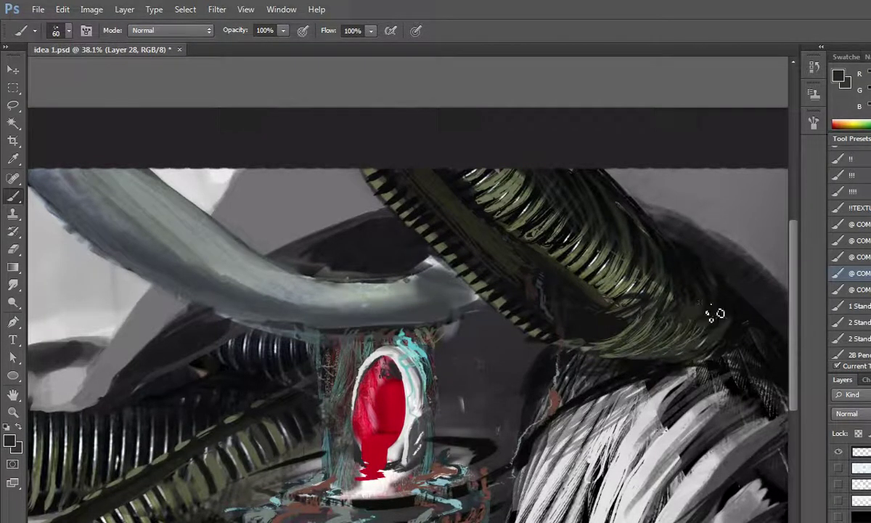
pyautogui.scroll(-1, 679, 286)
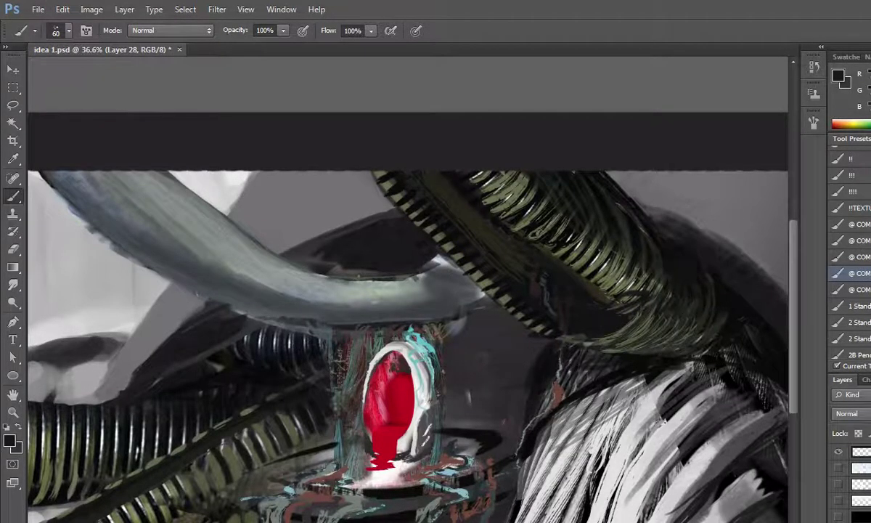
pyautogui.scroll(-2, 563, 190)
pyautogui.scroll(-1, 501, 160)
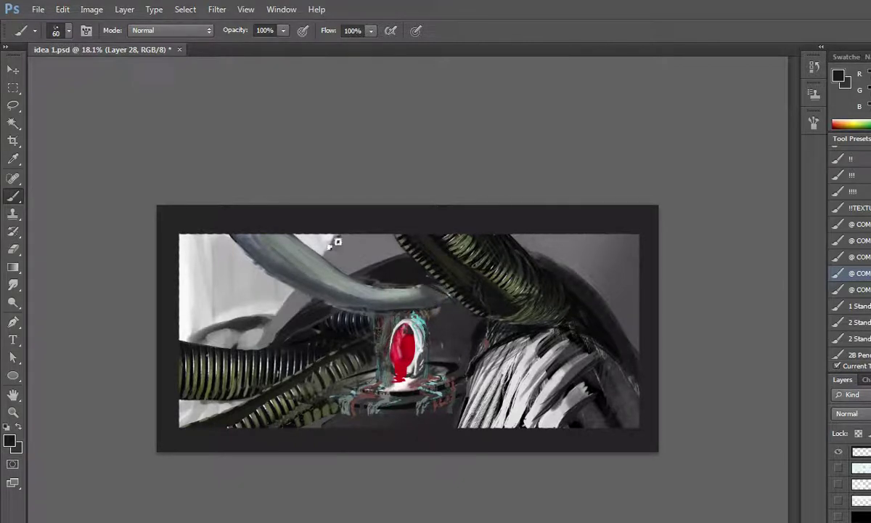
pyautogui.press(']')
pyautogui.press(']')
pyautogui.press(']')
pyautogui.press(']')
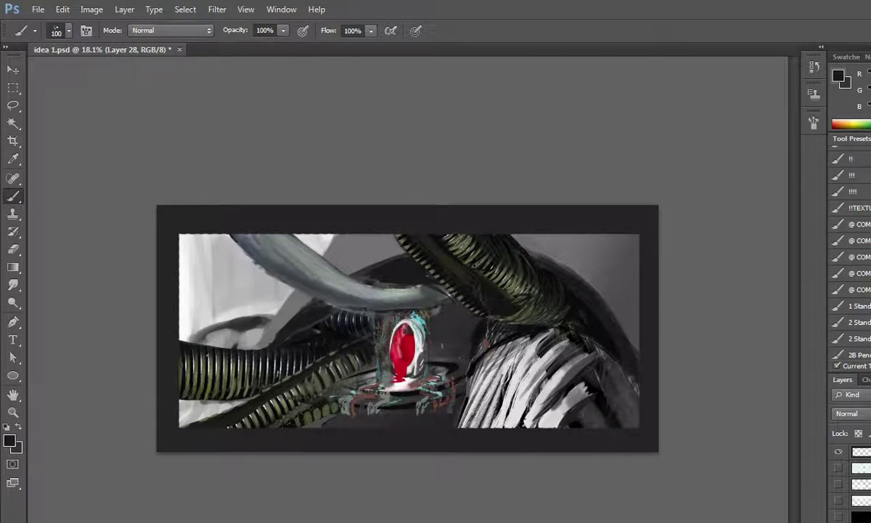
# Load the large standard round brush and paint dark shadow beneath the grey tube
pyautogui.click(856, 306)
pyautogui.moveTo(431, 289)
pyautogui.mouseDown()
pyautogui.moveTo(363, 262)
pyautogui.moveTo(414, 280)
pyautogui.moveTo(356, 269)
pyautogui.moveTo(399, 280)
pyautogui.moveTo(394, 284)
pyautogui.mouseUp()
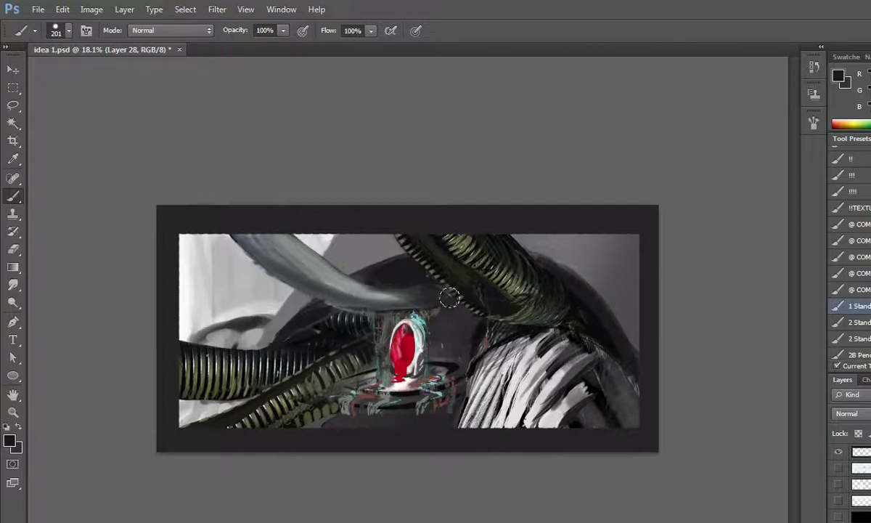
pyautogui.moveTo(386, 272); pyautogui.dragTo(432, 286)
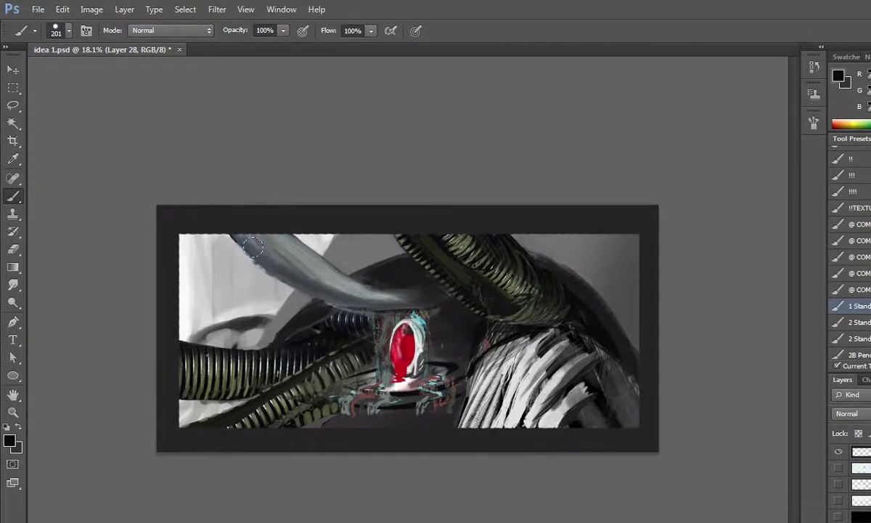
pyautogui.hotkey('ctrl', '-')
pyautogui.scroll(-1, 240, 267)
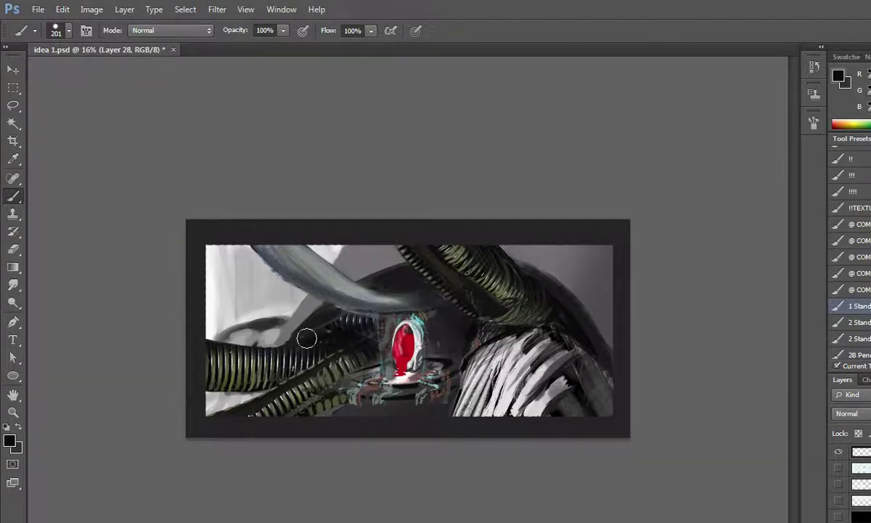
pyautogui.scroll(-1, 210, 345)
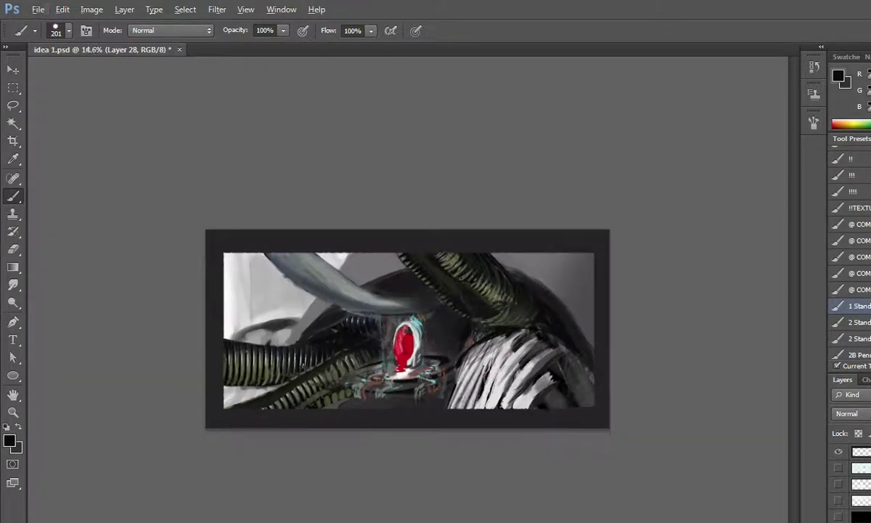
pyautogui.scroll(-2, 220, 289)
pyautogui.scroll(1, 228, 268)
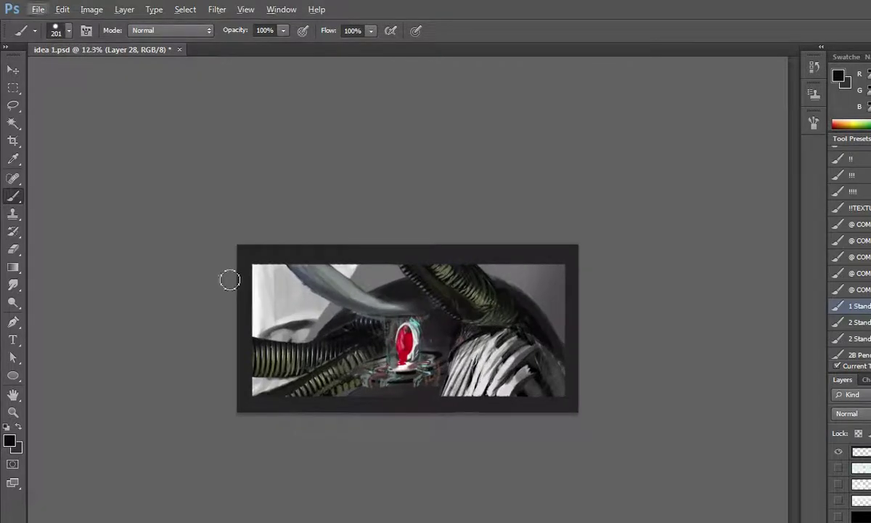
pyautogui.scroll(1, 229, 278)
pyautogui.scroll(1, 234, 277)
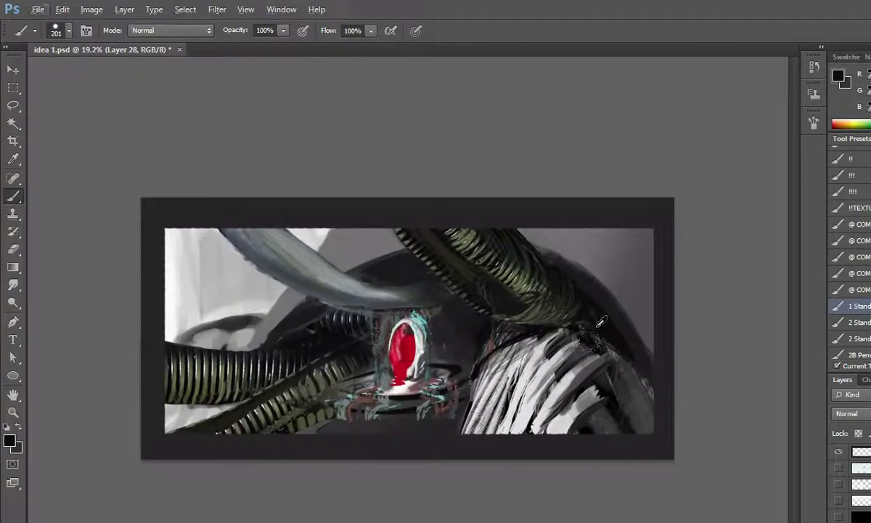
# Paint broad dark strokes across the top and left side of the white strands
pyautogui.moveTo(585, 338)
pyautogui.mouseDown()
pyautogui.moveTo(509, 320)
pyautogui.moveTo(480, 326)
pyautogui.moveTo(450, 371)
pyautogui.mouseUp()
pyautogui.moveTo(486, 323); pyautogui.dragTo(449, 371)
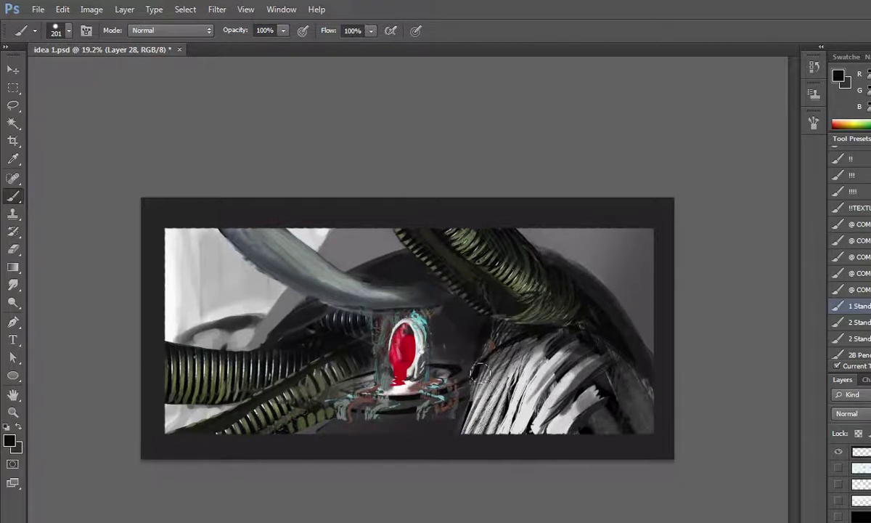
pyautogui.moveTo(509, 330); pyautogui.dragTo(447, 371)
pyautogui.moveTo(541, 316); pyautogui.dragTo(435, 364)
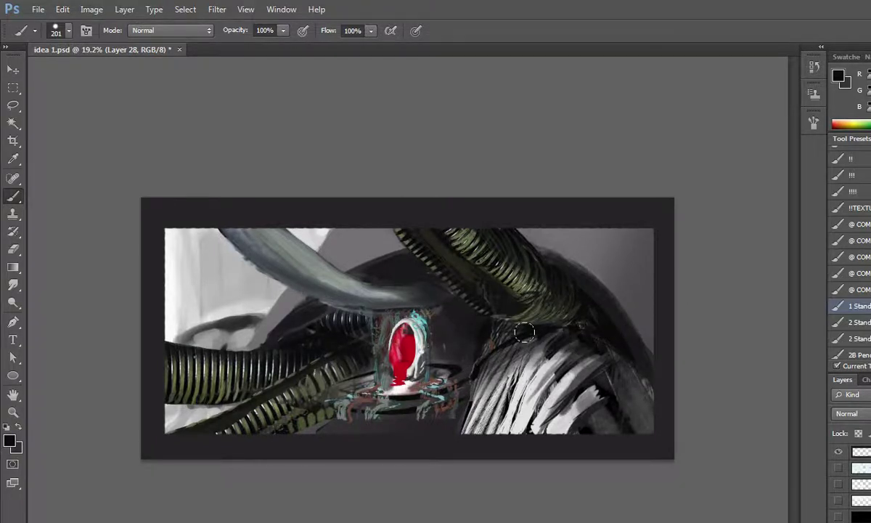
pyautogui.scroll(-2, 525, 333)
pyautogui.scroll(-2, 482, 233)
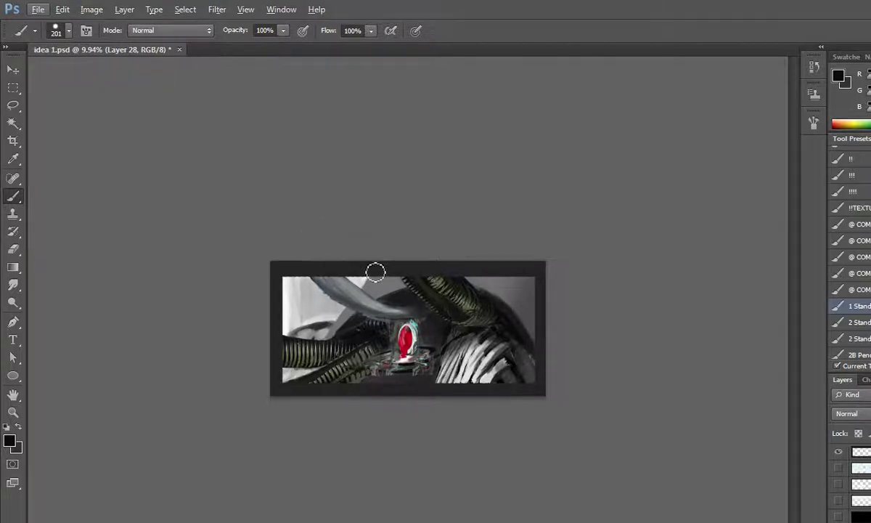
pyautogui.scroll(5, 360, 274)
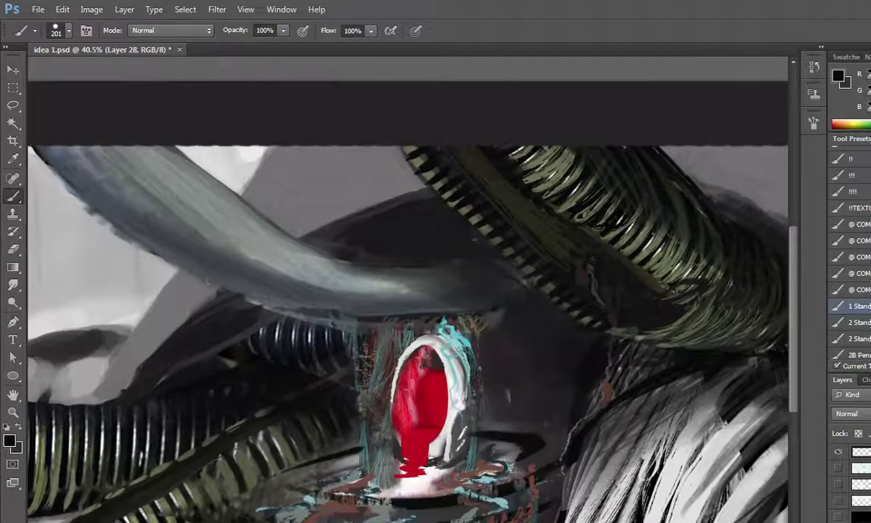
# Shrink the brush, sample a dark colour, and dab dark marks along the portal's lower-right edge
pyautogui.press('[')
pyautogui.press('[')
pyautogui.press('[')
pyautogui.press('[')
pyautogui.press('[')
pyautogui.press('[')
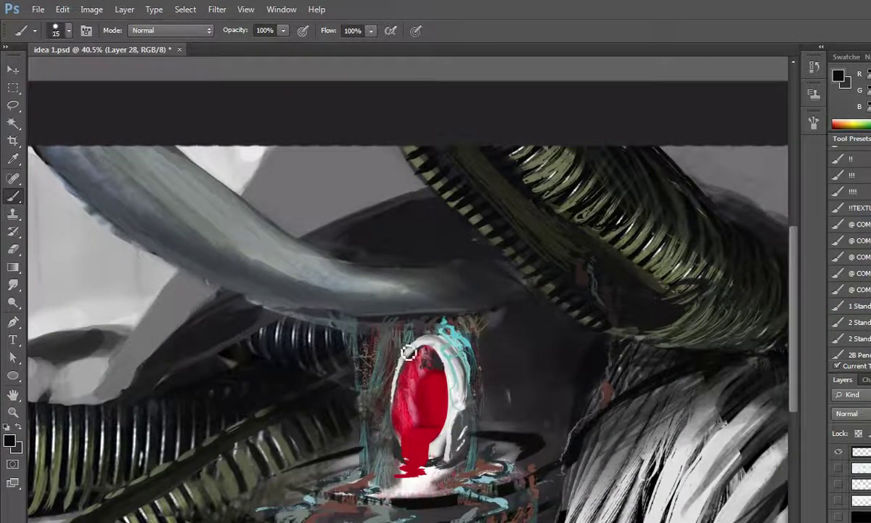
pyautogui.scroll(3, 401, 342)
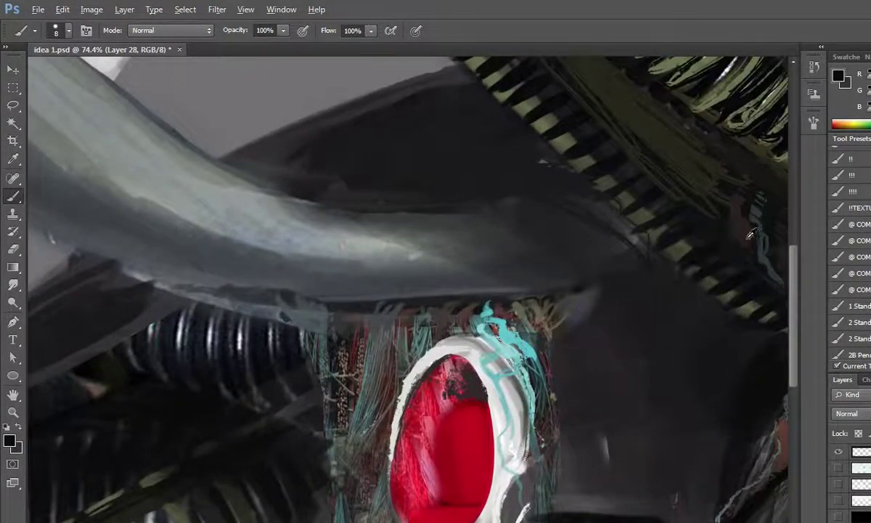
pyautogui.keyDown('alt'); pyautogui.click(675, 247); pyautogui.keyUp('alt')
pyautogui.moveTo(476, 503); pyautogui.dragTo(504, 500)
pyautogui.click(494, 487)
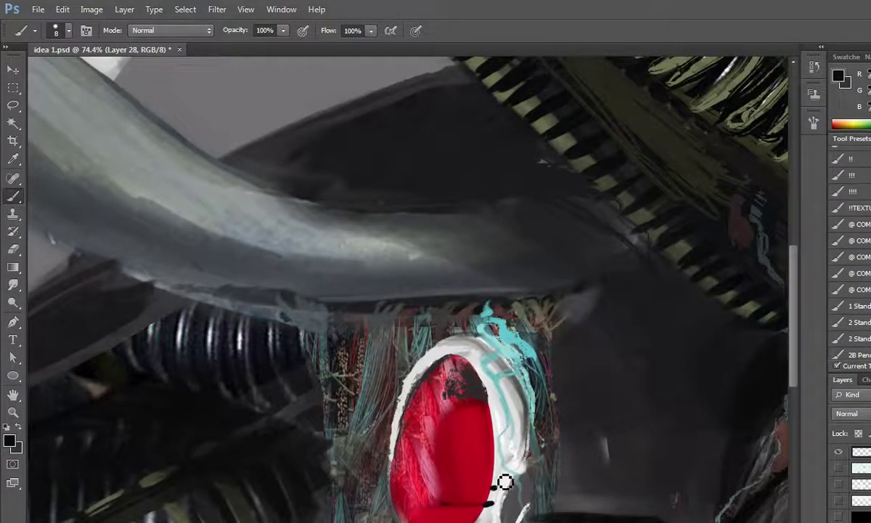
pyautogui.click(500, 474)
pyautogui.click(503, 451)
pyautogui.click(498, 442)
pyautogui.hotkey('ctrl', 'shift', 'alt', 'n')
# Paint thin black tick marks along both sides of the portal's white rim with a 3-pixel brush
pyautogui.scroll(4, 479, 413)
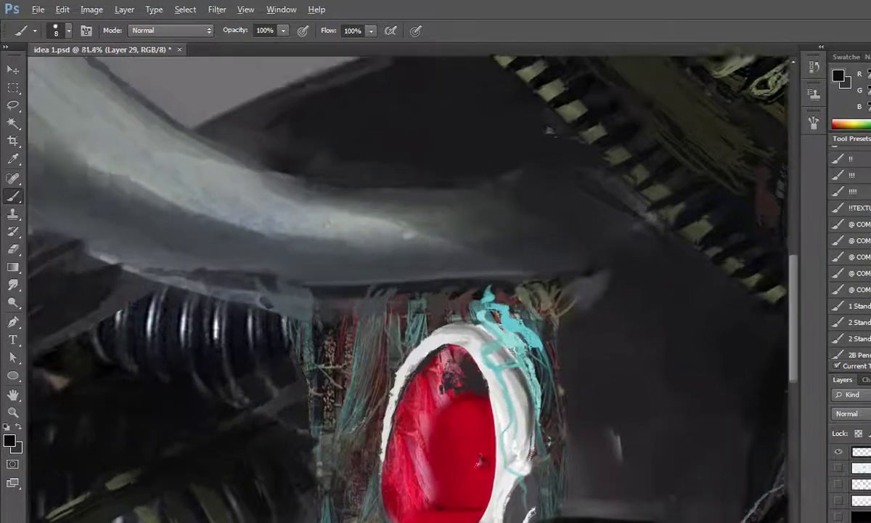
pyautogui.scroll(1, 477, 404)
pyautogui.press('[')
pyautogui.press('[')
pyautogui.press('[')
pyautogui.moveTo(506, 378)
pyautogui.mouseDown()
pyautogui.moveTo(529, 376)
pyautogui.moveTo(509, 397)
pyautogui.moveTo(532, 414)
pyautogui.moveTo(517, 436)
pyautogui.mouseUp()
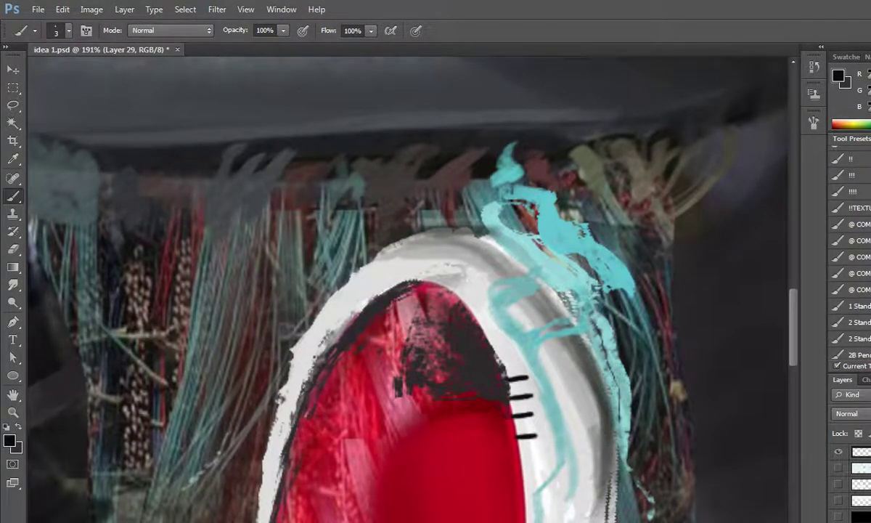
pyautogui.moveTo(298, 359); pyautogui.dragTo(280, 421)
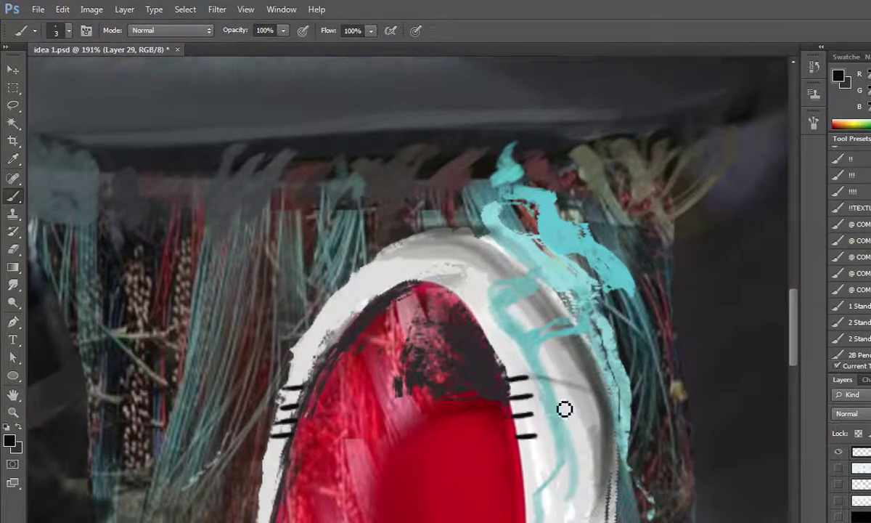
pyautogui.moveTo(538, 420); pyautogui.dragTo(593, 436)
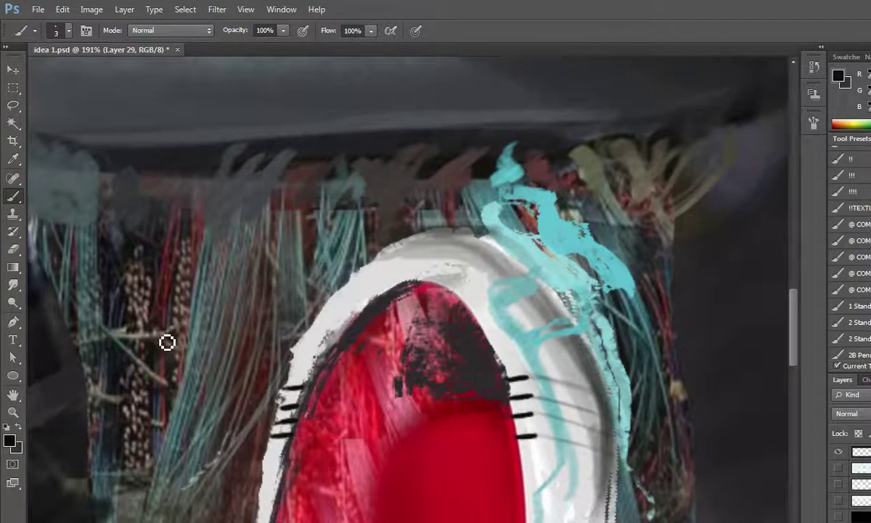
# Sample the light teal and a nearby colour around the portal
pyautogui.scroll(-2, 167, 342)
pyautogui.scroll(-2, 170, 340)
pyautogui.scroll(-2, 175, 336)
pyautogui.scroll(-2, 176, 331)
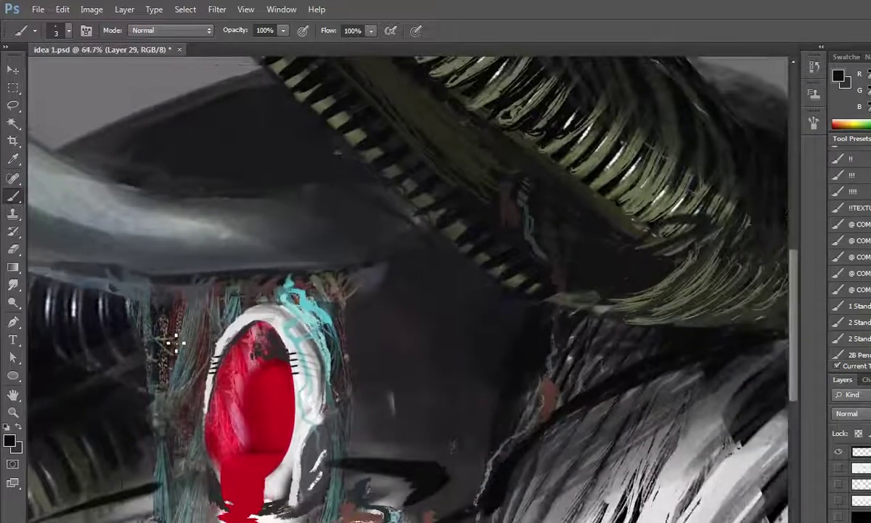
pyautogui.keyDown('alt'); pyautogui.click(298, 335); pyautogui.keyUp('alt')
pyautogui.keyDown('alt'); pyautogui.click(282, 313); pyautogui.keyUp('alt')
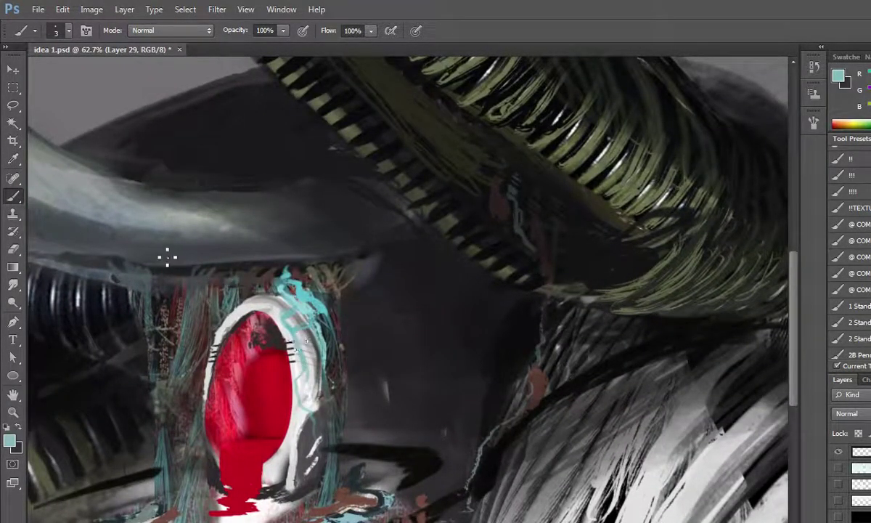
# Sample a dark colour, enlarge the brush to 35 pixels, and darken the upper red portal
pyautogui.scroll(-1, 178, 283)
pyautogui.scroll(-1, 182, 280)
pyautogui.scroll(-1, 185, 283)
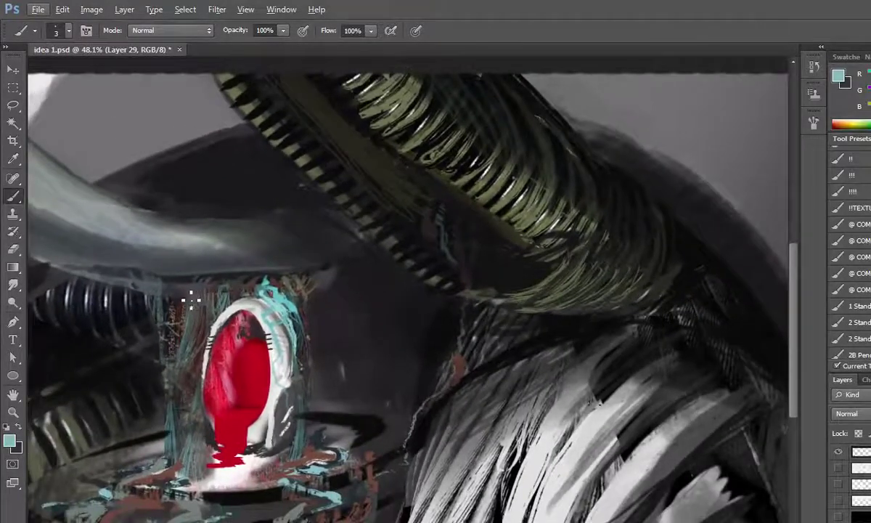
pyautogui.scroll(-1, 193, 290)
pyautogui.scroll(-1, 192, 290)
pyautogui.scroll(-1, 156, 366)
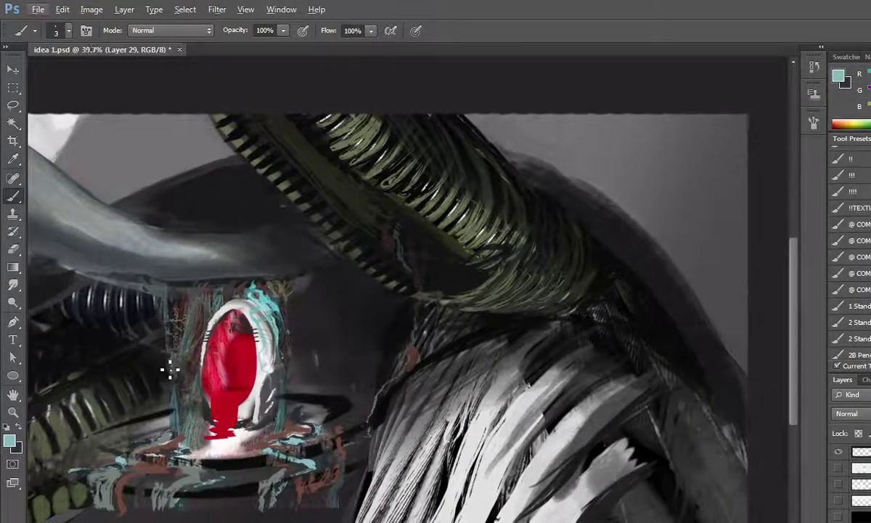
pyautogui.keyDown('alt'); pyautogui.click(251, 327); pyautogui.keyUp('alt')
pyautogui.press(']')
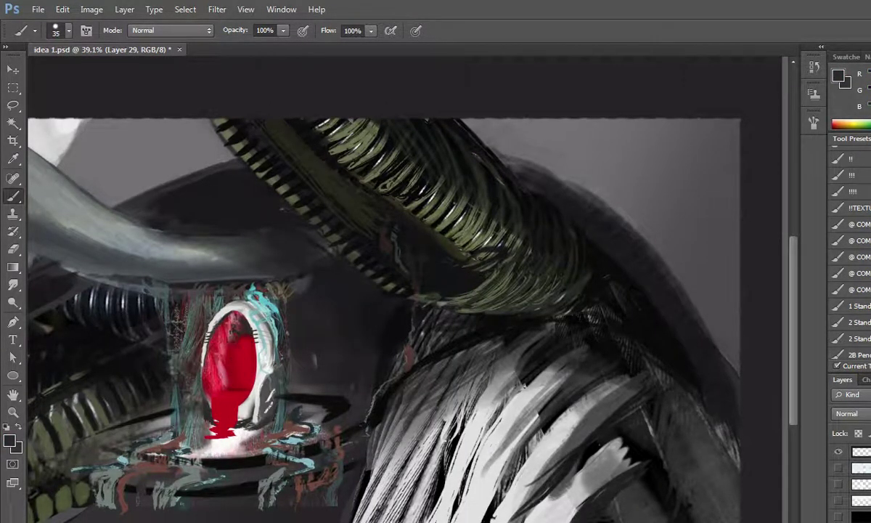
pyautogui.moveTo(231, 331)
pyautogui.mouseDown()
pyautogui.moveTo(228, 362)
pyautogui.moveTo(239, 340)
pyautogui.moveTo(248, 374)
pyautogui.moveTo(240, 336)
pyautogui.moveTo(241, 373)
pyautogui.moveTo(226, 371)
pyautogui.moveTo(223, 394)
pyautogui.moveTo(235, 391)
pyautogui.moveTo(224, 374)
pyautogui.moveTo(235, 336)
pyautogui.moveTo(217, 298)
pyautogui.mouseUp()
pyautogui.scroll(-1, 140, 260)
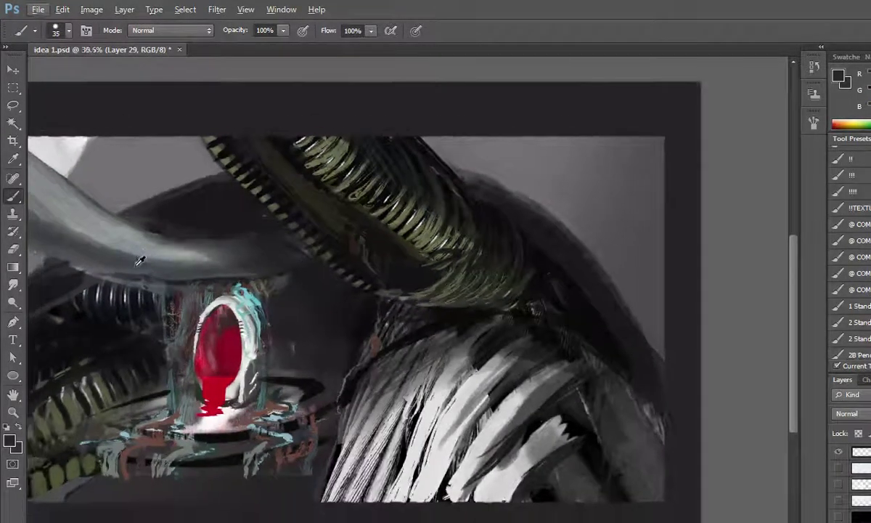
# Widen and lighten the grey tube's edges with its light grey, then darken its lower edge
pyautogui.scroll(-1, 124, 247)
pyautogui.scroll(-1, 117, 204)
pyautogui.scroll(-1, 117, 204)
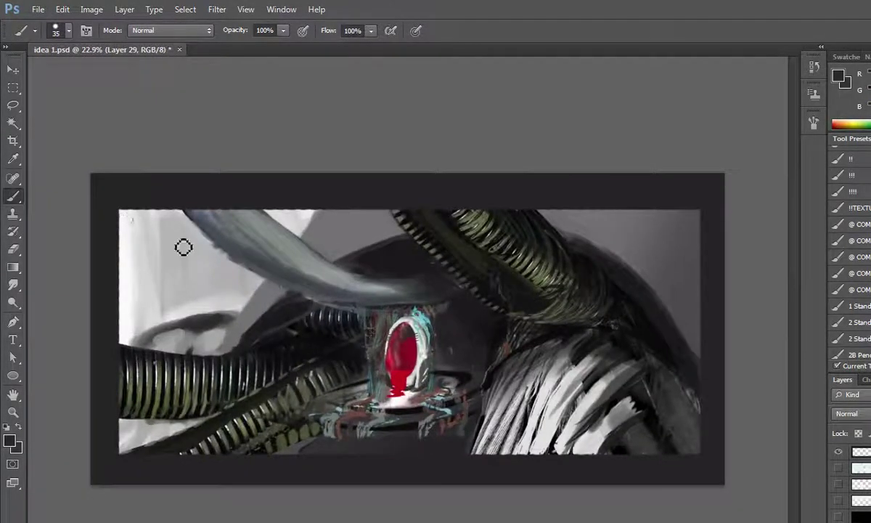
pyautogui.scroll(1, 284, 290)
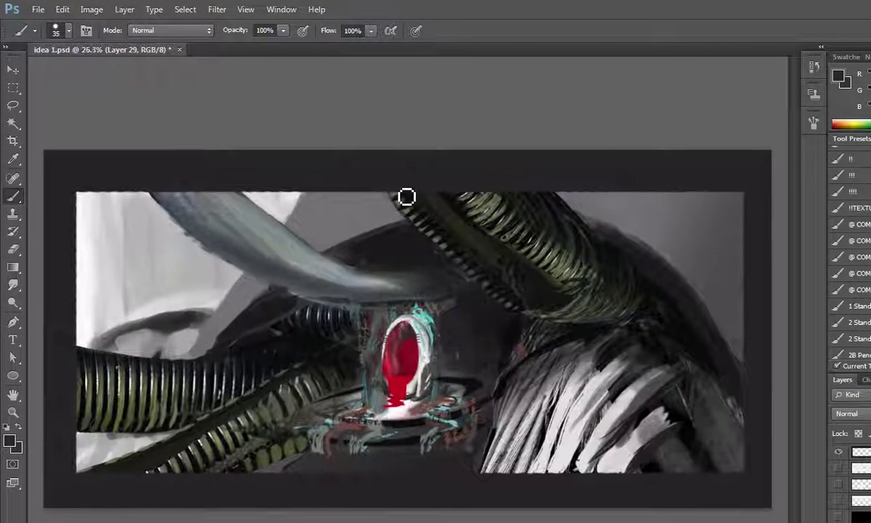
pyautogui.keyDown('alt'); pyautogui.click(218, 195); pyautogui.keyUp('alt')
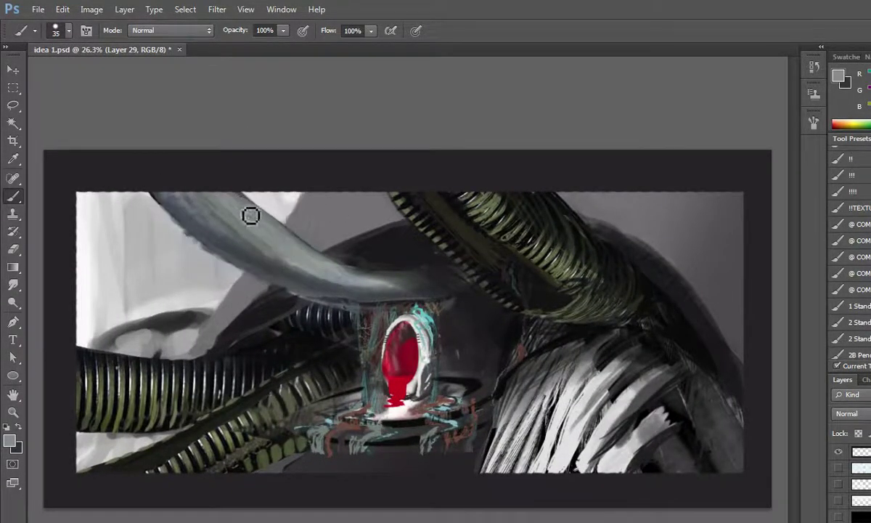
pyautogui.moveTo(221, 181); pyautogui.dragTo(278, 227)
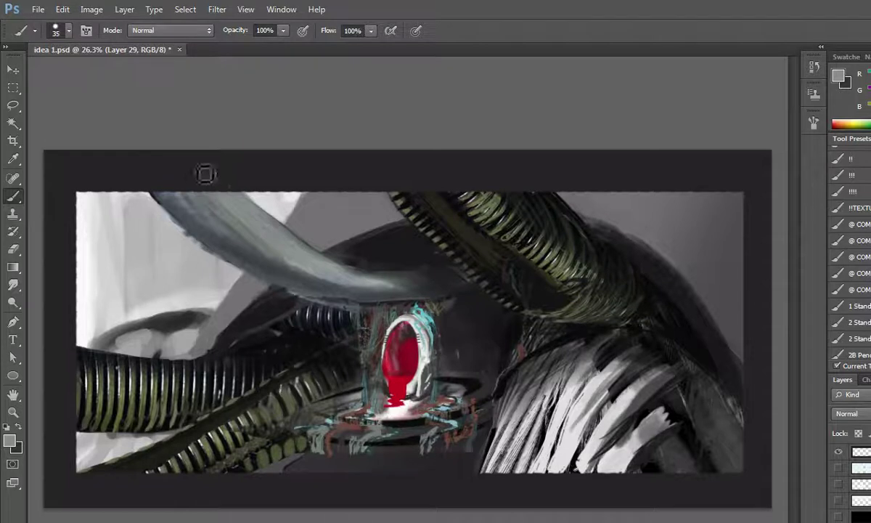
pyautogui.moveTo(302, 258)
pyautogui.mouseDown()
pyautogui.moveTo(330, 289)
pyautogui.moveTo(410, 298)
pyautogui.moveTo(424, 281)
pyautogui.mouseUp()
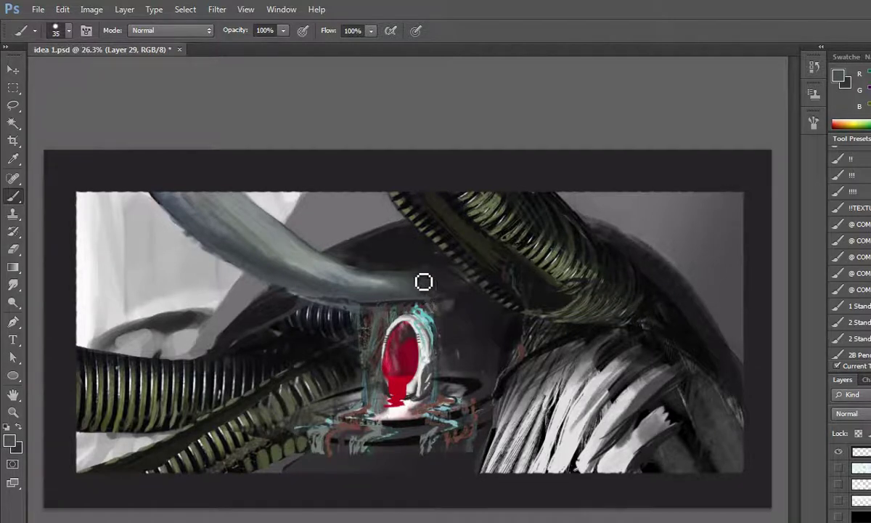
pyautogui.keyDown('alt'); pyautogui.click(410, 289); pyautogui.keyUp('alt')
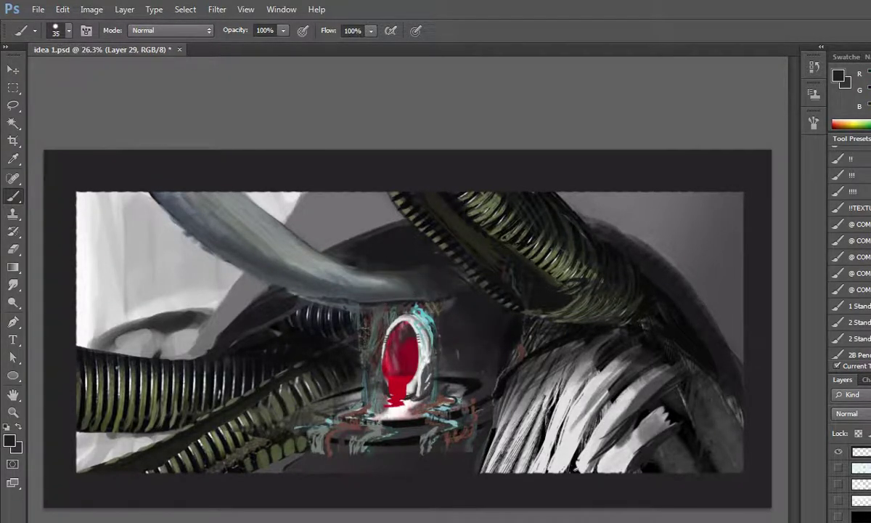
pyautogui.moveTo(425, 282); pyautogui.dragTo(413, 291)
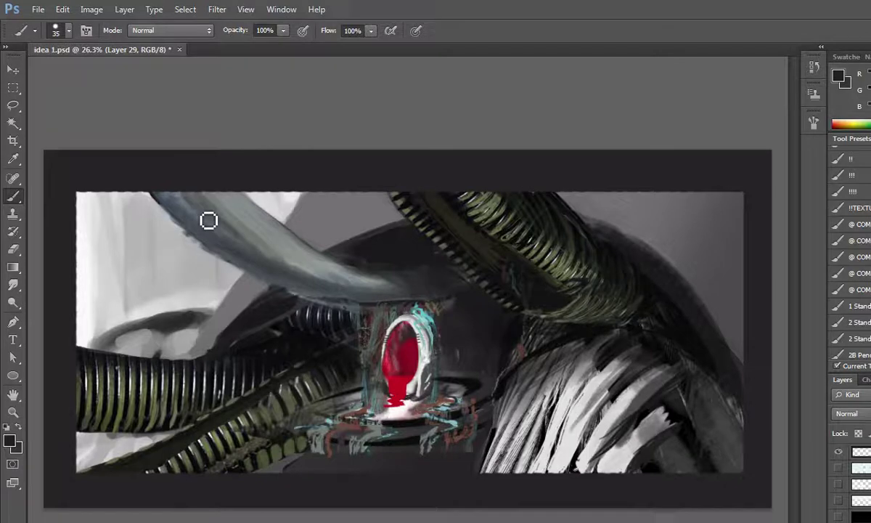
# Sample a colour from the painting and enlarge the brush to 90 pixels
pyautogui.scroll(-1, 117, 142)
pyautogui.scroll(-2, 129, 154)
pyautogui.scroll(-2, 129, 154)
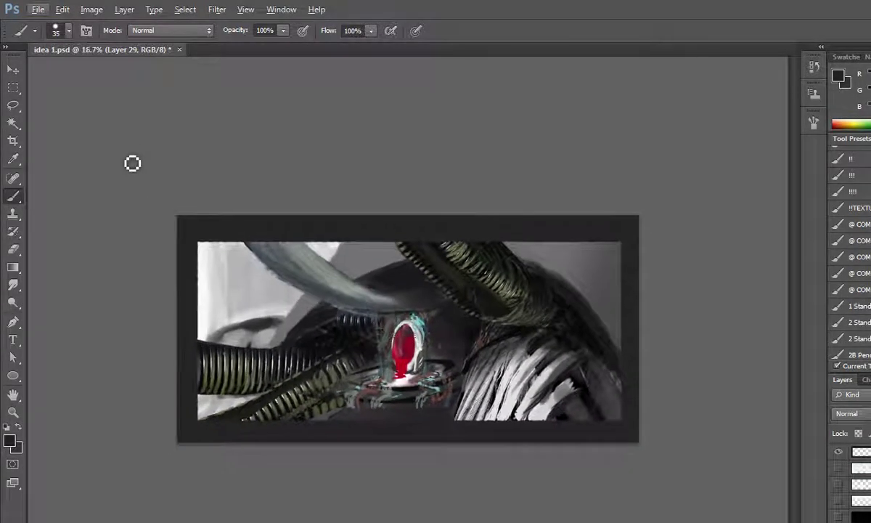
pyautogui.scroll(3, 568, 331)
pyautogui.scroll(2, 512, 297)
pyautogui.keyDown('alt'); pyautogui.click(550, 297); pyautogui.keyUp('alt')
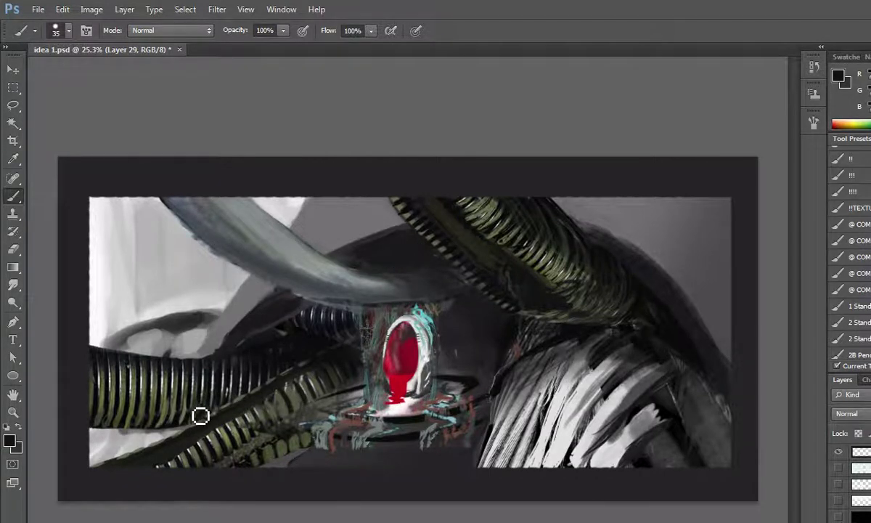
pyautogui.scroll(-2, 203, 412)
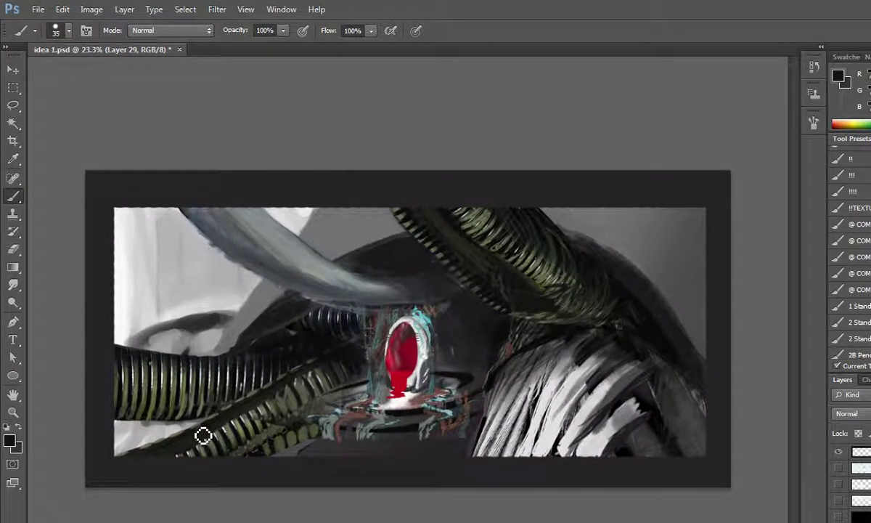
pyautogui.scroll(-2, 202, 428)
pyautogui.scroll(2, 613, 415)
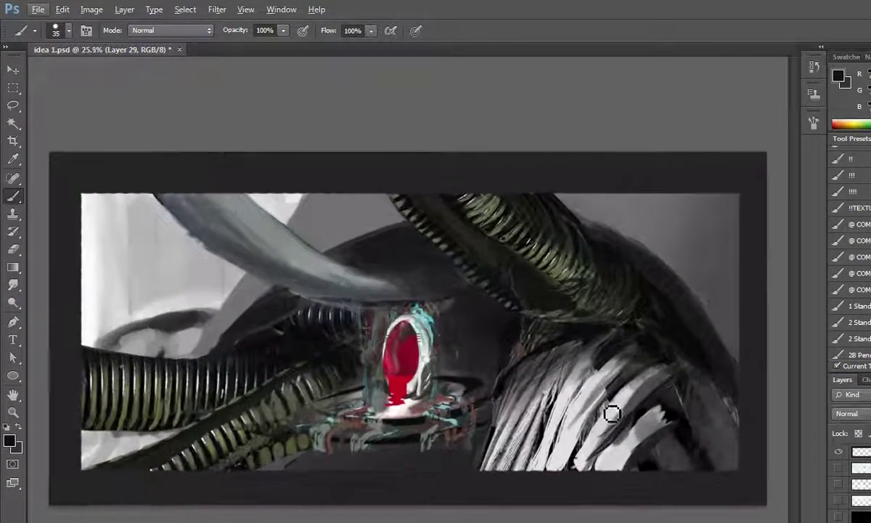
pyautogui.scroll(1, 720, 375)
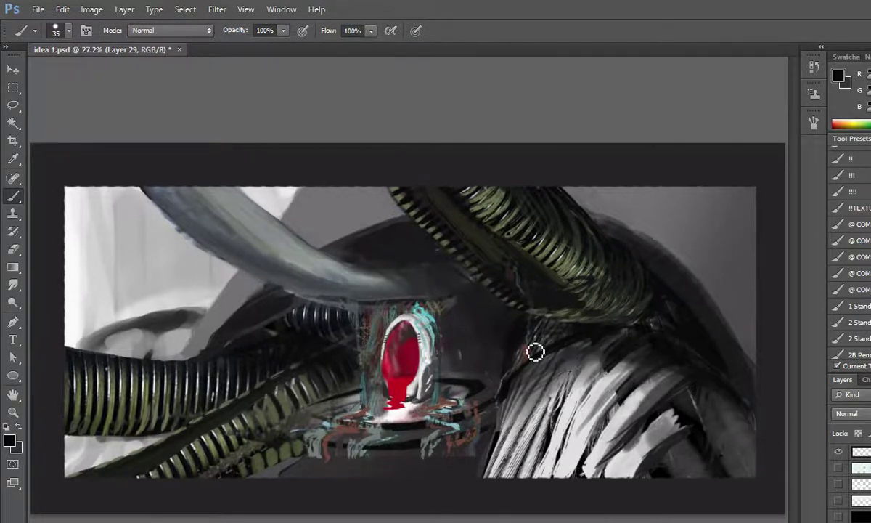
pyautogui.scroll(-3, 396, 309)
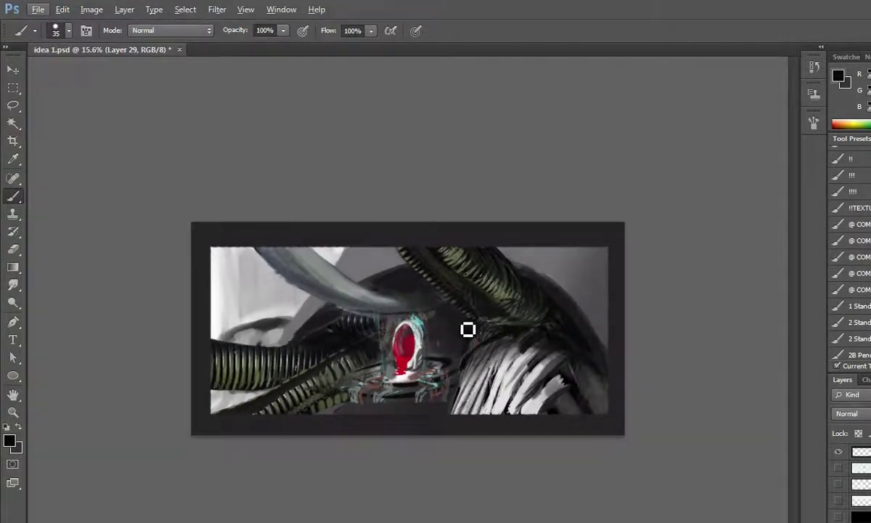
pyautogui.press(']')
pyautogui.press(']')
pyautogui.press(']')
pyautogui.press(']')
pyautogui.press(']')
pyautogui.press(']')
pyautogui.press(']')
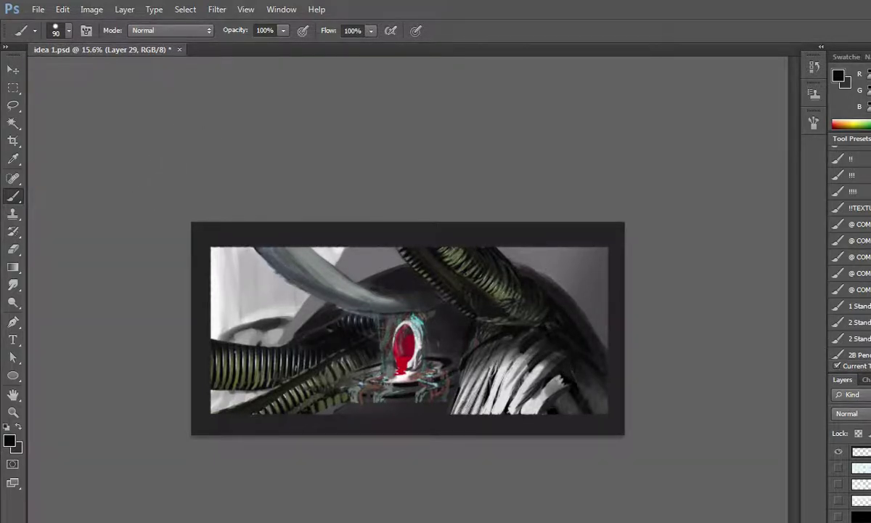
pyautogui.click(839, 516)
# Turn the hidden layers back on, toggling the second layer to compare the darker scene
pyautogui.moveTo(840, 517); pyautogui.dragTo(839, 483)
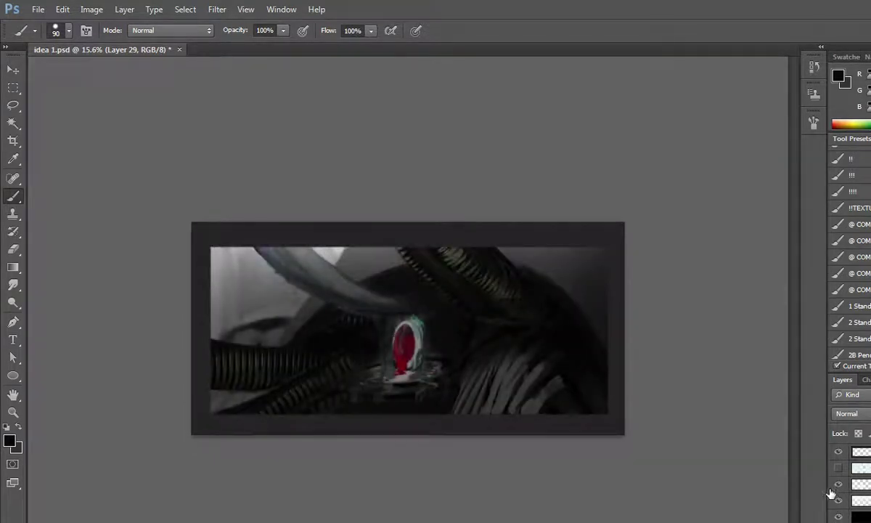
pyautogui.click(837, 469)
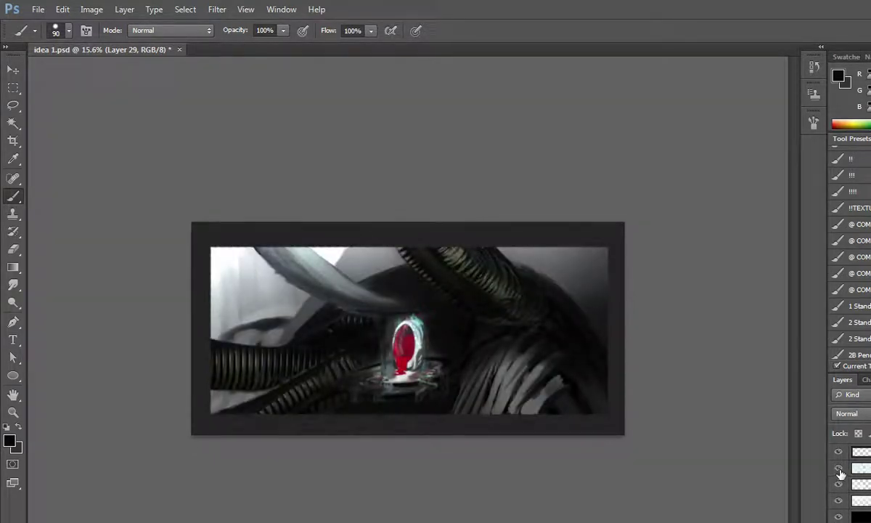
pyautogui.click(840, 469)
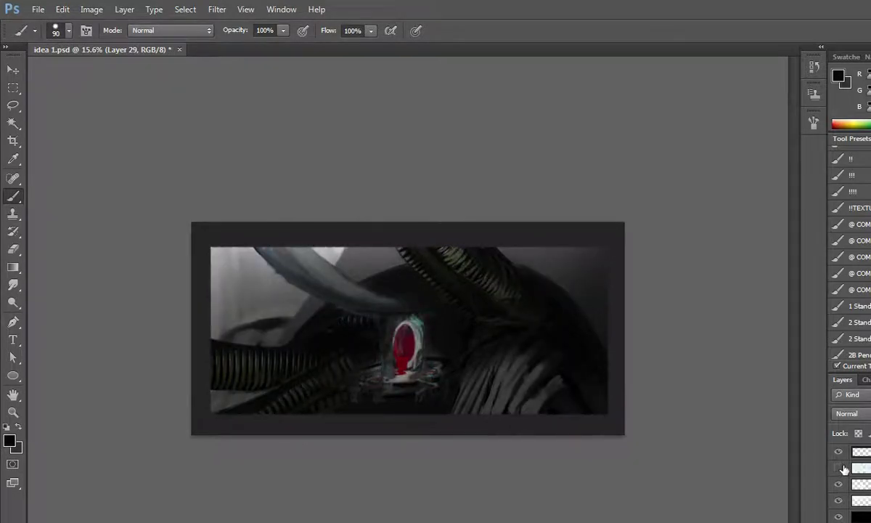
pyautogui.click(842, 469)
pyautogui.click(840, 469)
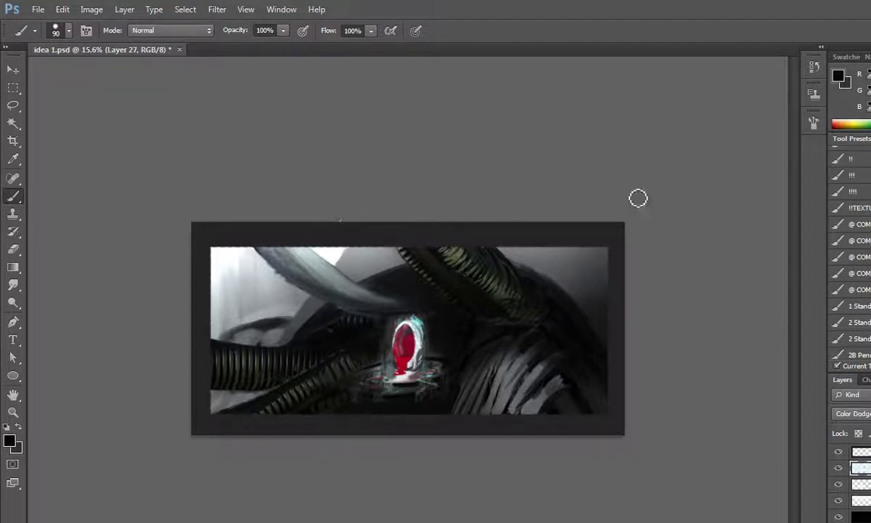
# Make the brush 0% hardness at 1100 pixels and load pure white as the paint colour
pyautogui.click(813, 123)
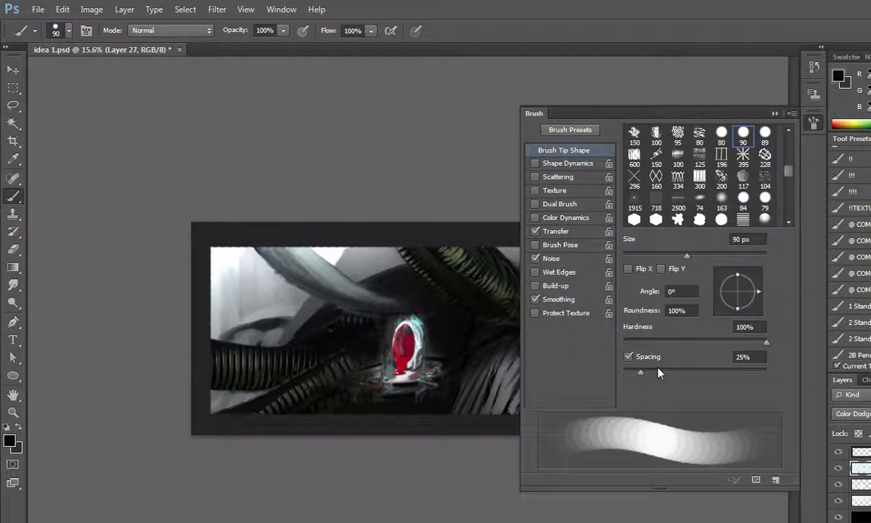
pyautogui.moveTo(766, 342); pyautogui.dragTo(624, 342)
pyautogui.scroll(3, 748, 128)
pyautogui.click(774, 115)
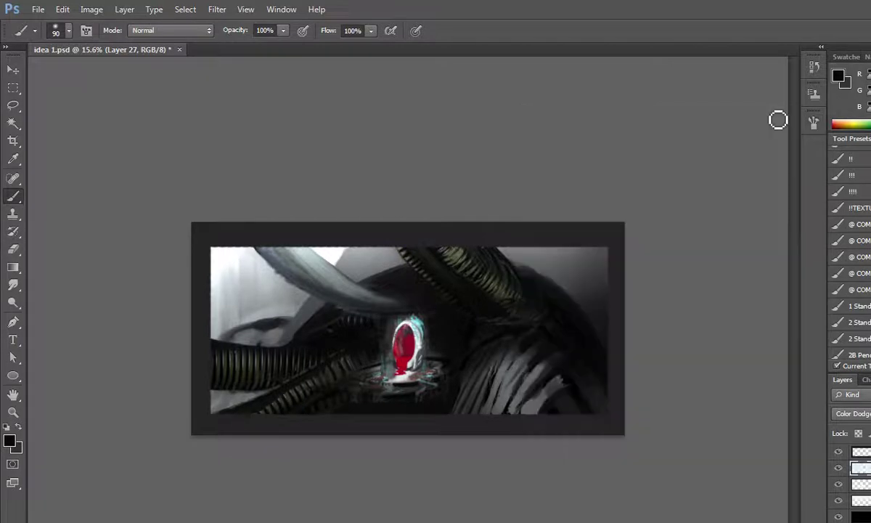
pyautogui.press(']')
pyautogui.press(']')
pyautogui.press(']')
pyautogui.press(']')
pyautogui.press(']')
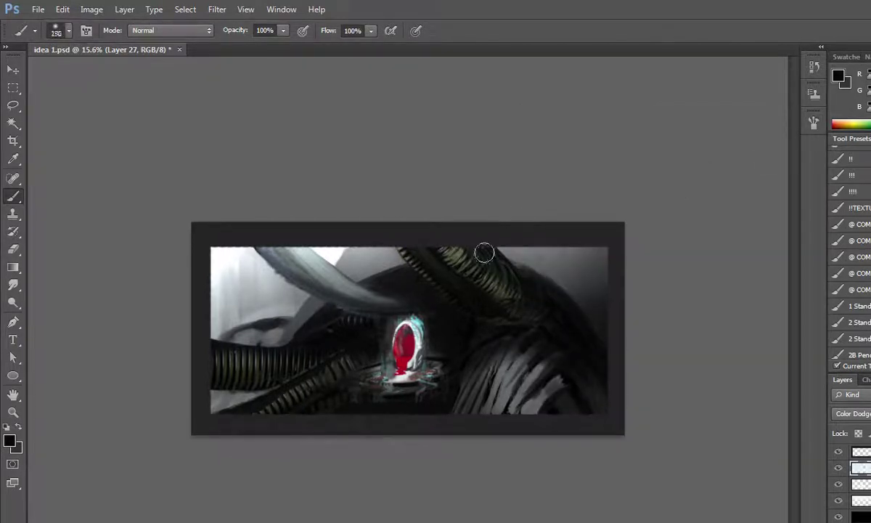
pyautogui.keyDown('alt'); pyautogui.click(410, 321); pyautogui.keyUp('alt')
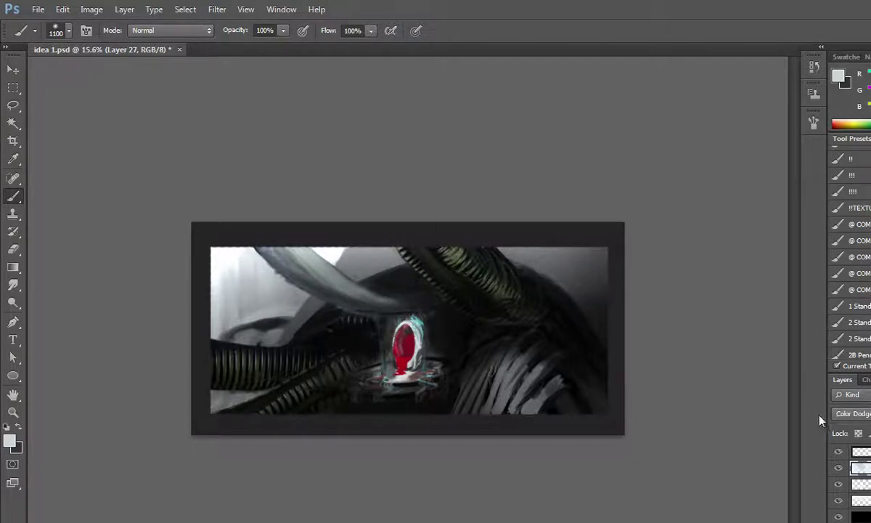
pyautogui.click(838, 76)
pyautogui.click(383, 193)
pyautogui.click(703, 185)
pyautogui.press('b')
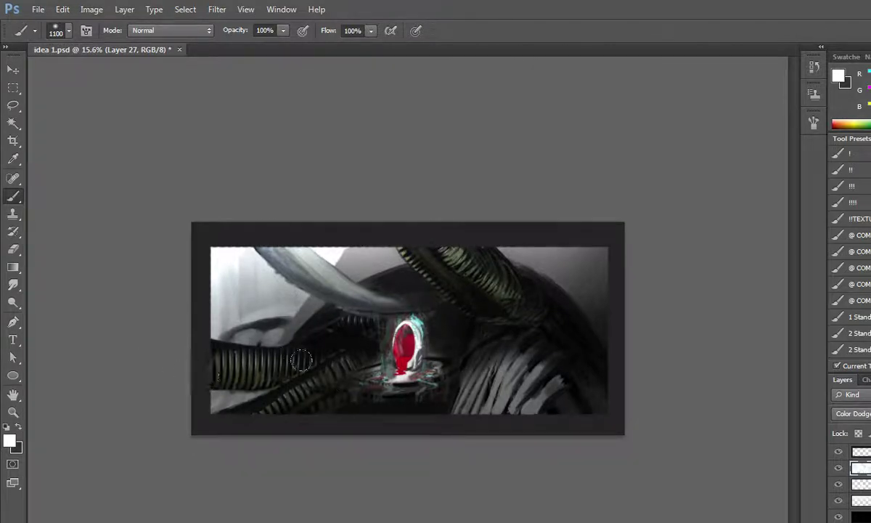
# Adjust the zoom around the portal, then bring up the File > Open dialog
pyautogui.scroll(-1, 381, 350)
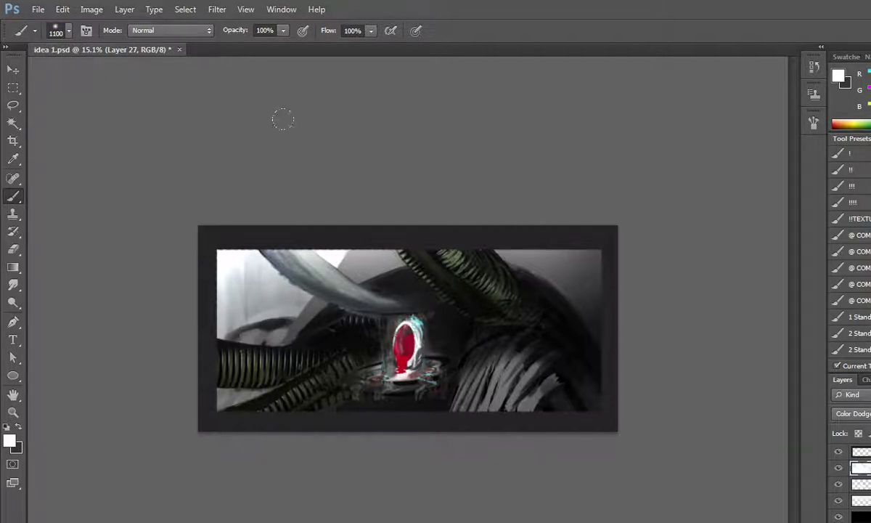
pyautogui.scroll(3, 379, 195)
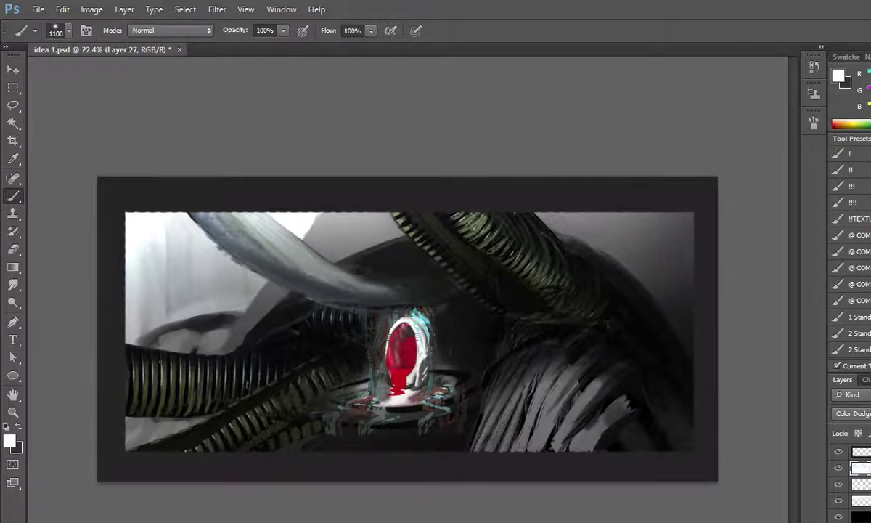
pyautogui.click(34, 9)
pyautogui.click(83, 37)
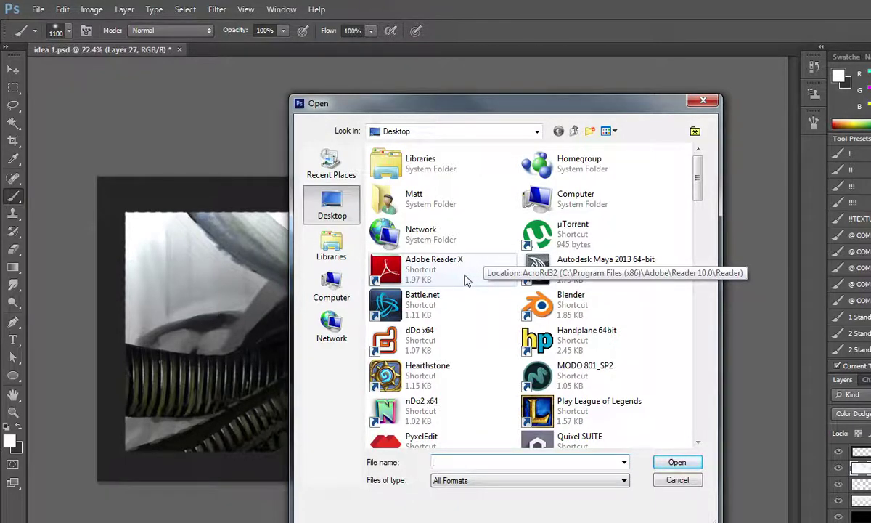
# Browse to the Phone refs folder inside the Work file folder
pyautogui.click(476, 335)
pyautogui.scroll(-5, 487, 334)
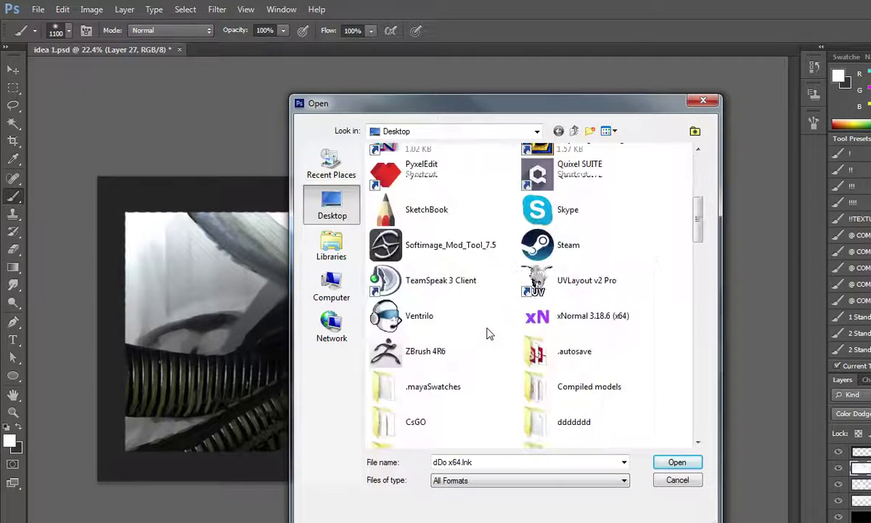
pyautogui.scroll(-5, 488, 333)
pyautogui.doubleClick(447, 272)
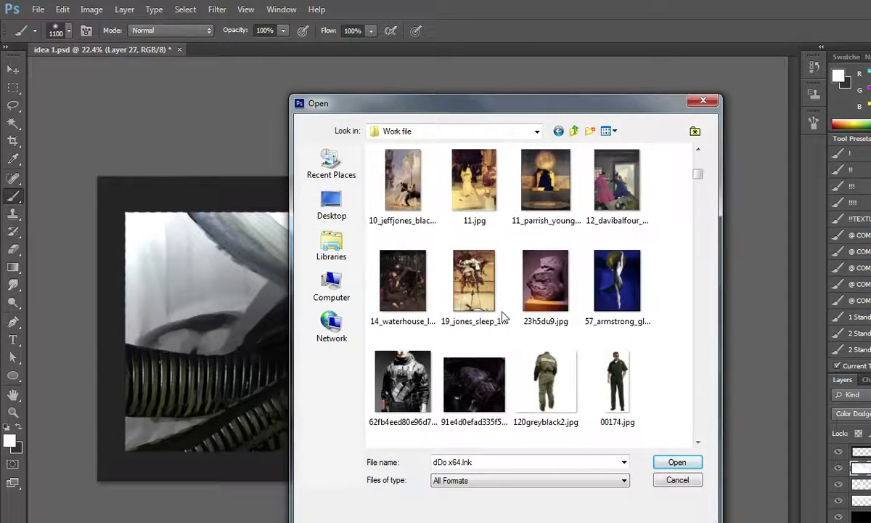
pyautogui.doubleClick(403, 290)
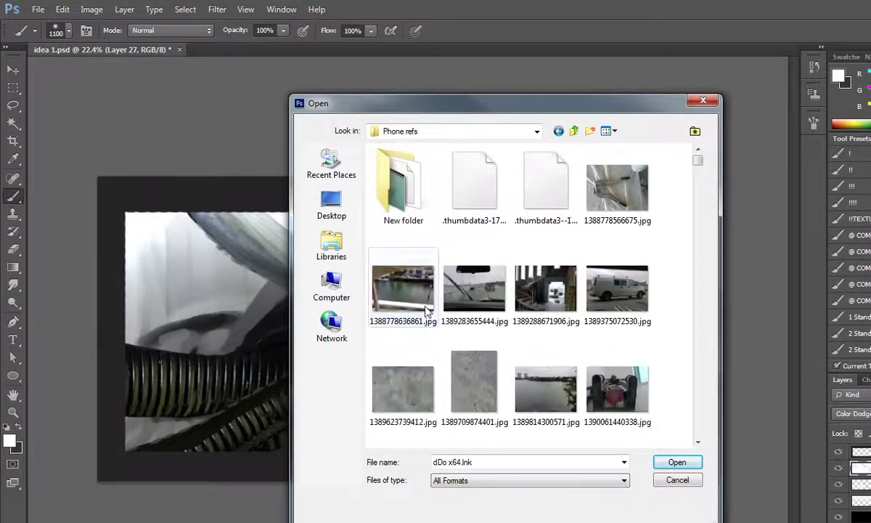
# Open four machinery photos: red-knobbed machine, orange cut-off saw, another machine and engine compressor
pyautogui.scroll(3, 510, 314)
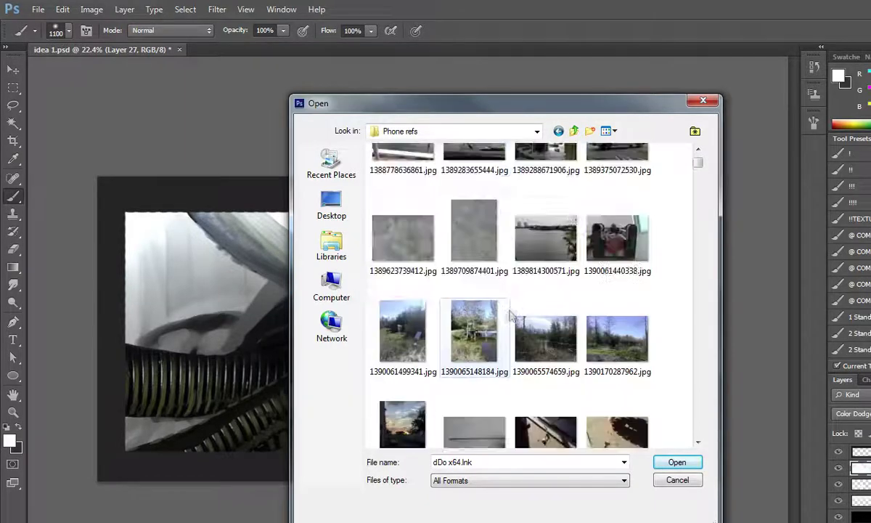
pyautogui.click(612, 248)
pyautogui.scroll(-2, 613, 294)
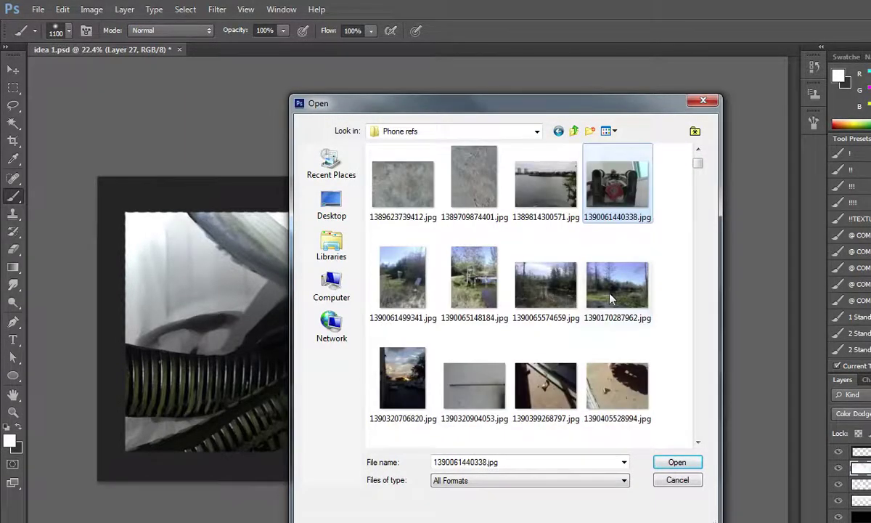
pyautogui.scroll(-5, 610, 294)
pyautogui.keyDown('ctrl'); pyautogui.click(609, 299); pyautogui.keyUp('ctrl')
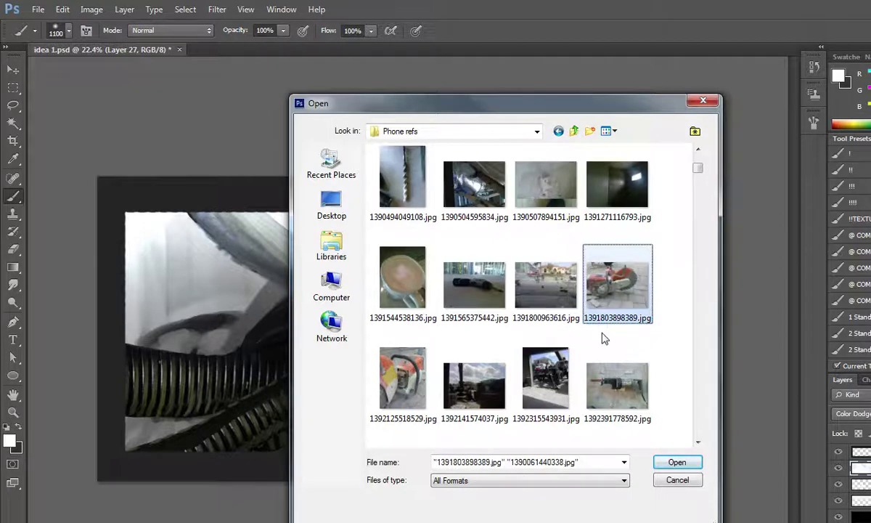
pyautogui.scroll(-2, 601, 335)
pyautogui.scroll(-3, 600, 334)
pyautogui.keyDown('ctrl'); pyautogui.click(469, 250); pyautogui.keyUp('ctrl')
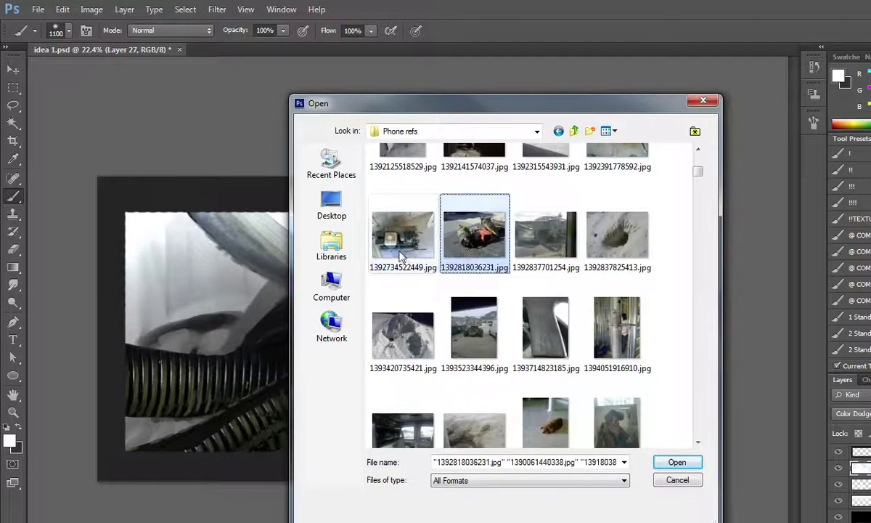
pyautogui.keyDown('ctrl'); pyautogui.click(401, 249); pyautogui.keyUp('ctrl')
pyautogui.click(675, 462)
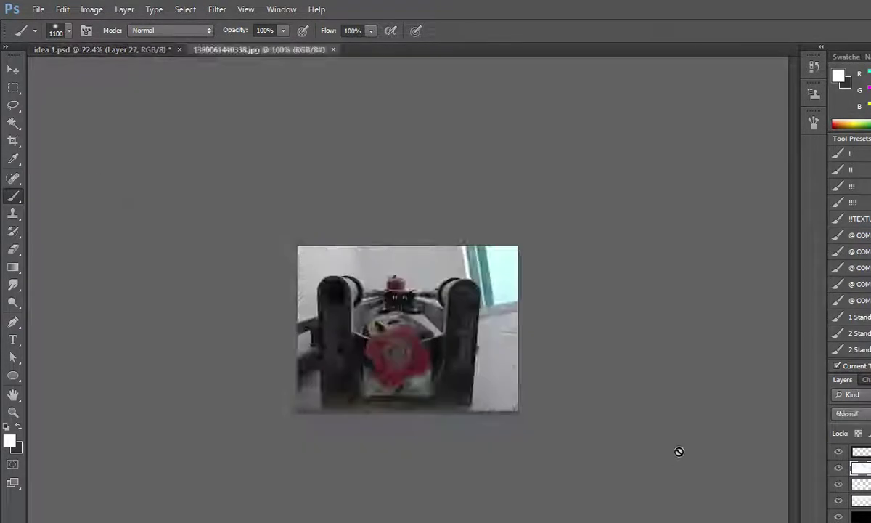
# Drag each of the four photo tabs out into its own floating window
pyautogui.moveTo(635, 49)
pyautogui.mouseDown()
pyautogui.moveTo(642, 113)
pyautogui.moveTo(553, 173)
pyautogui.mouseUp()
pyautogui.moveTo(533, 49); pyautogui.dragTo(530, 122)
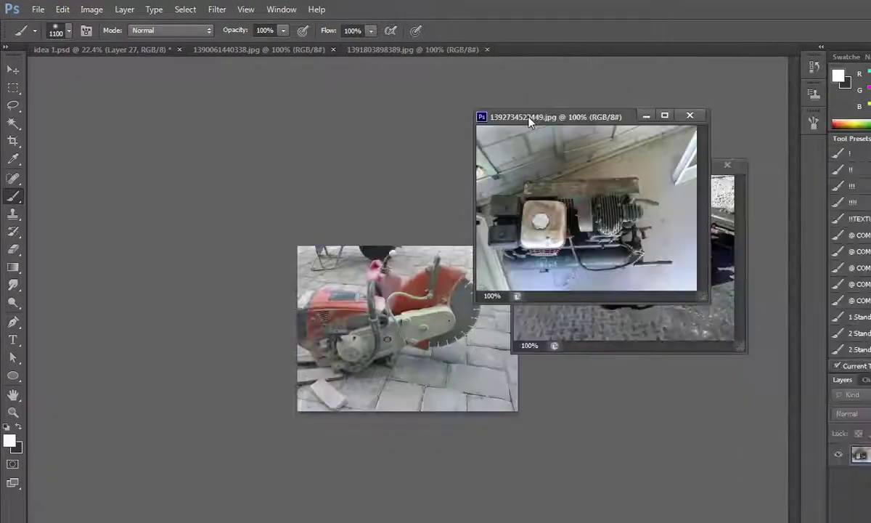
pyautogui.moveTo(410, 49); pyautogui.dragTo(412, 132)
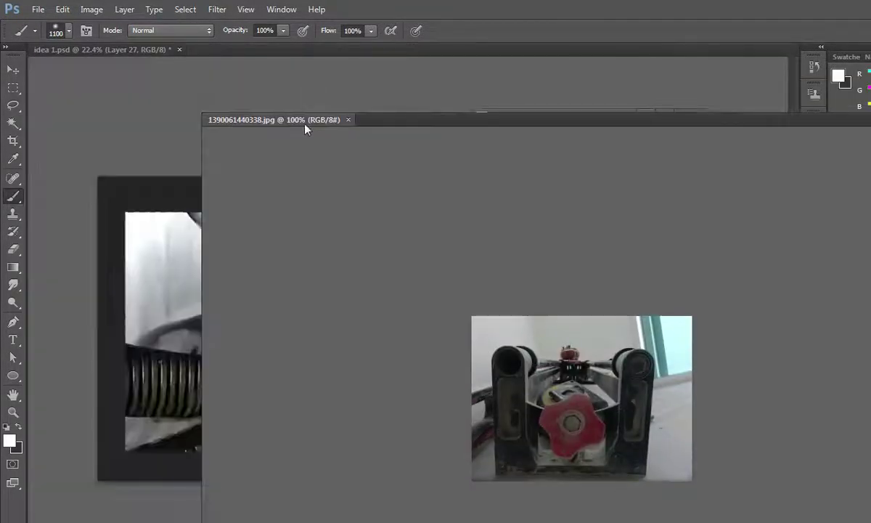
pyautogui.moveTo(288, 51); pyautogui.dragTo(305, 125)
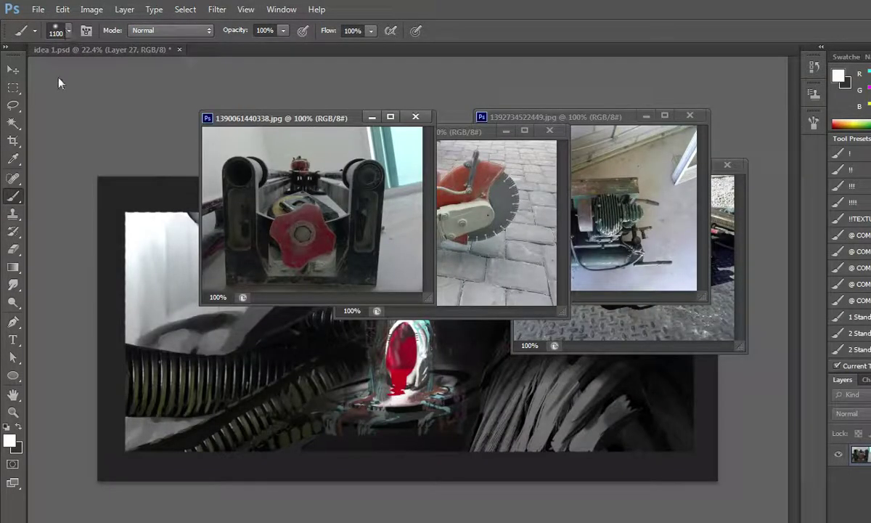
pyautogui.click(19, 73)
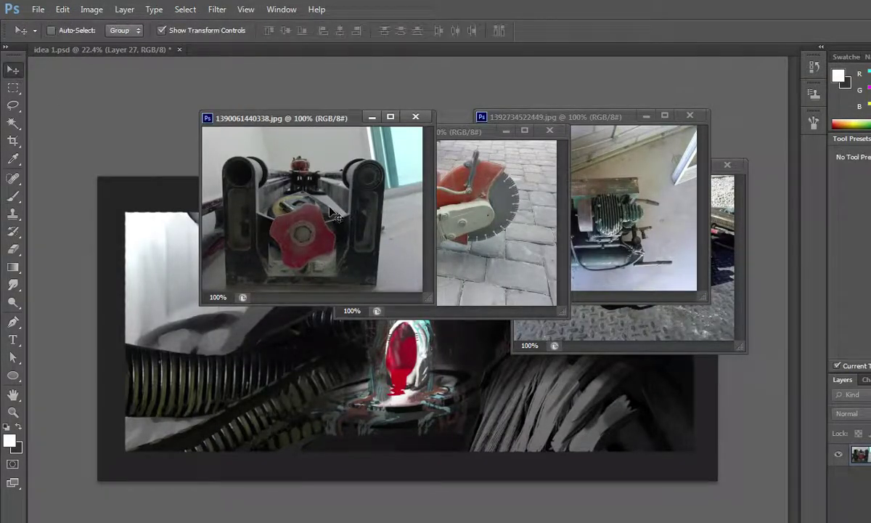
# Copy the compressor photo onto the painting, then enlarge it and shift it left and up
pyautogui.click(616, 202)
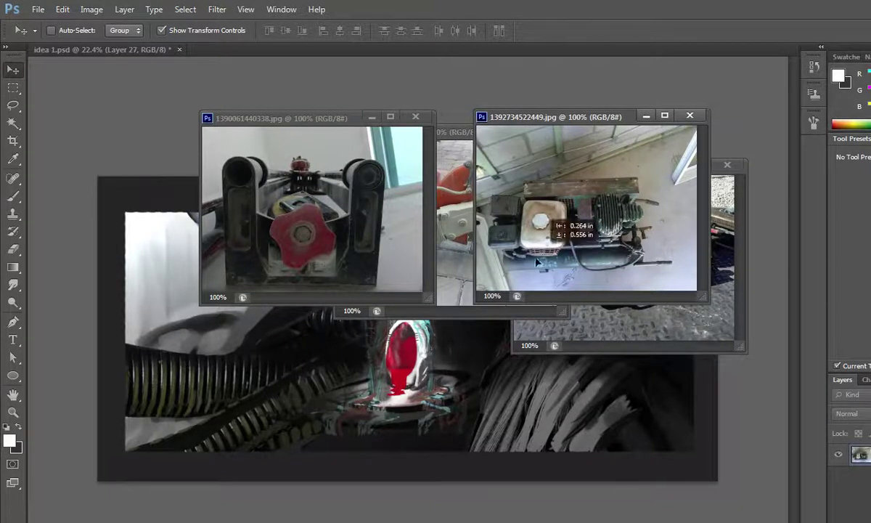
pyautogui.moveTo(503, 318)
pyautogui.mouseDown()
pyautogui.moveTo(477, 372)
pyautogui.moveTo(642, 512)
pyautogui.mouseUp()
pyautogui.moveTo(559, 456); pyautogui.dragTo(494, 405)
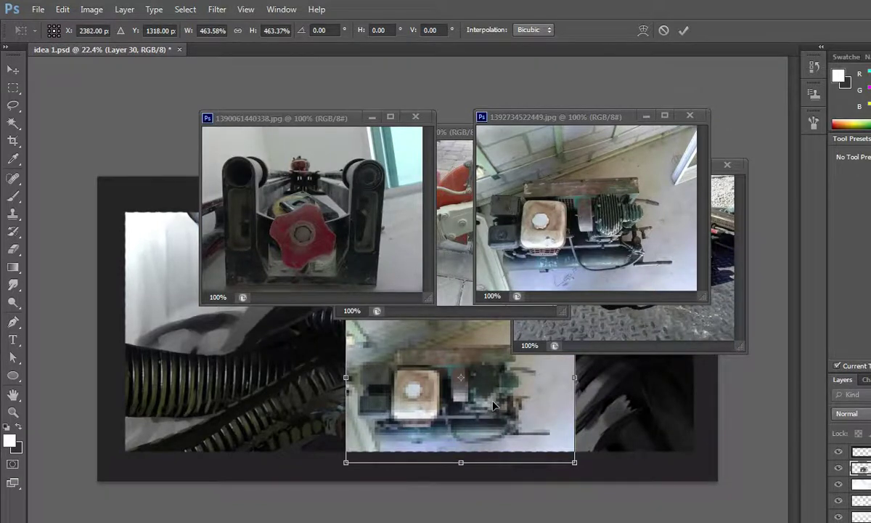
pyautogui.press('Return')
pyautogui.moveTo(575, 462); pyautogui.dragTo(696, 522)
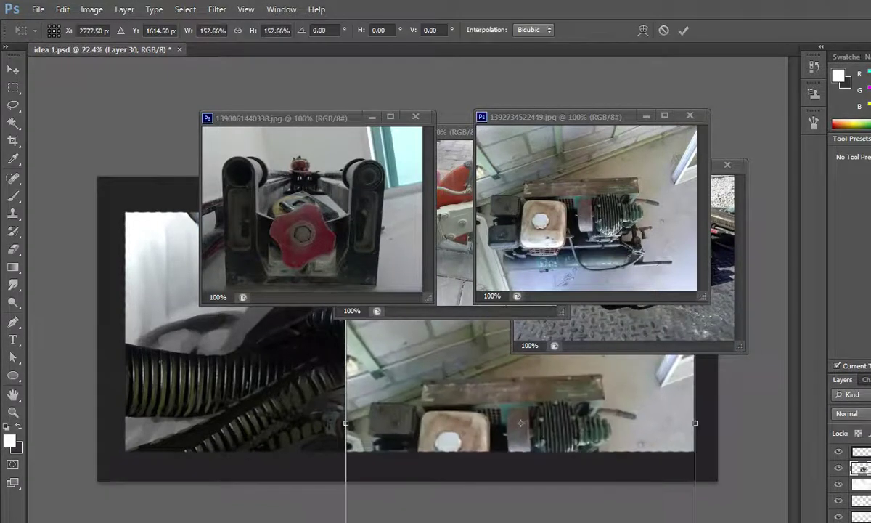
pyautogui.moveTo(640, 503); pyautogui.dragTo(598, 483)
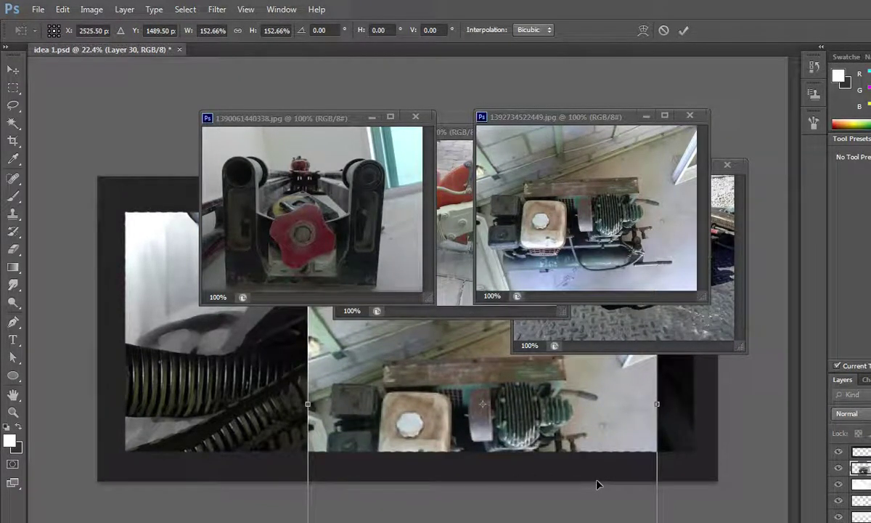
pyautogui.press('Return')
# Rescale the compressor photo to about 122% and blend it into the painting below
pyautogui.hotkey('ctrl', 't')
pyautogui.moveTo(607, 476); pyautogui.dragTo(639, 496)
pyautogui.press('Return')
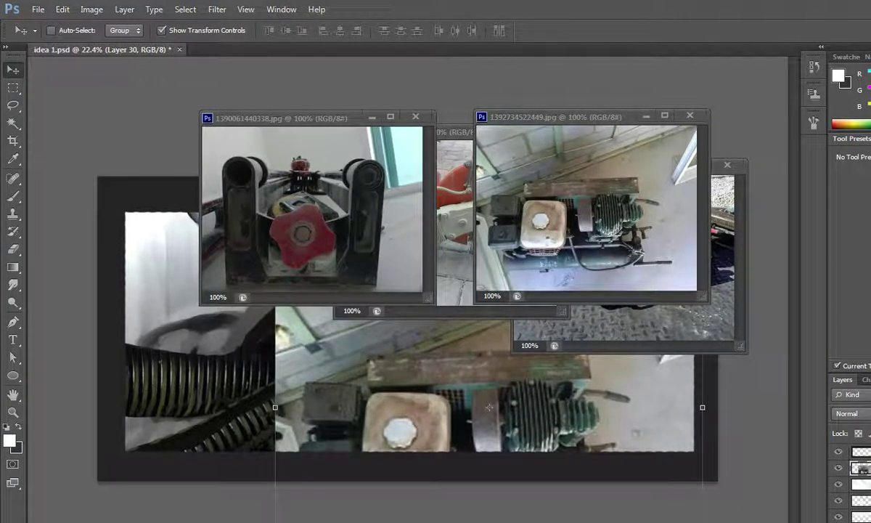
pyautogui.scroll(-3, 849, 479)
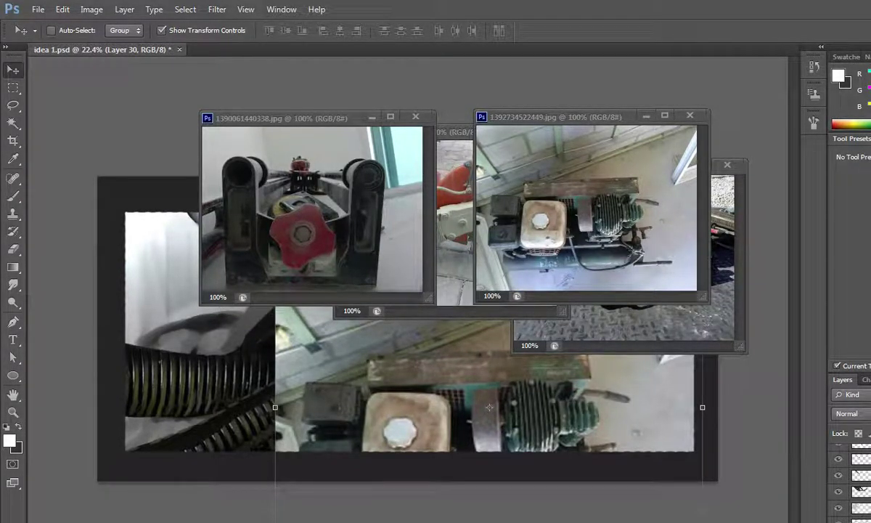
pyautogui.click(838, 520)
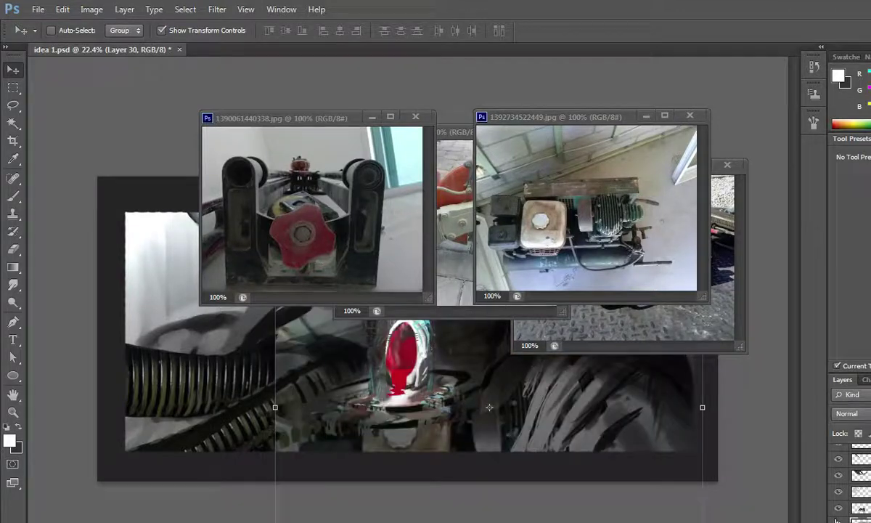
# Close all four floating reference photo windows, leaving only idea 1.psd open
pyautogui.click(666, 117)
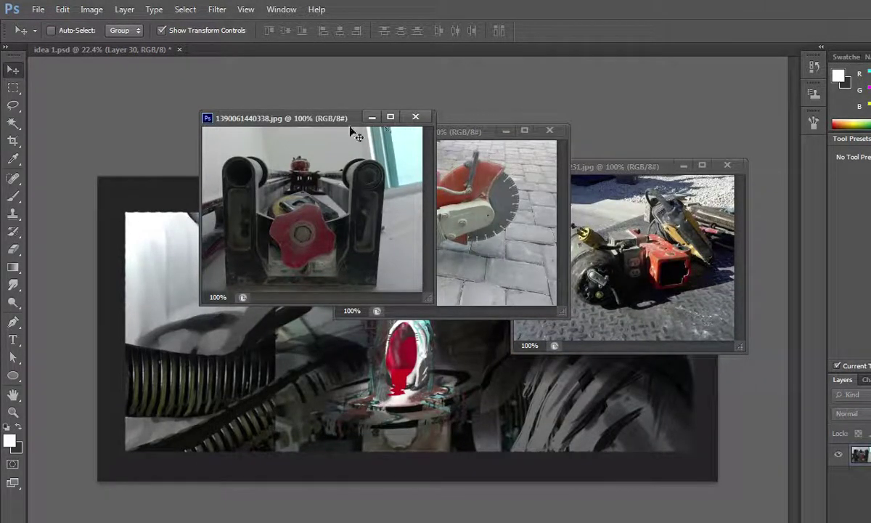
pyautogui.hotkey('ctrl', 'w')
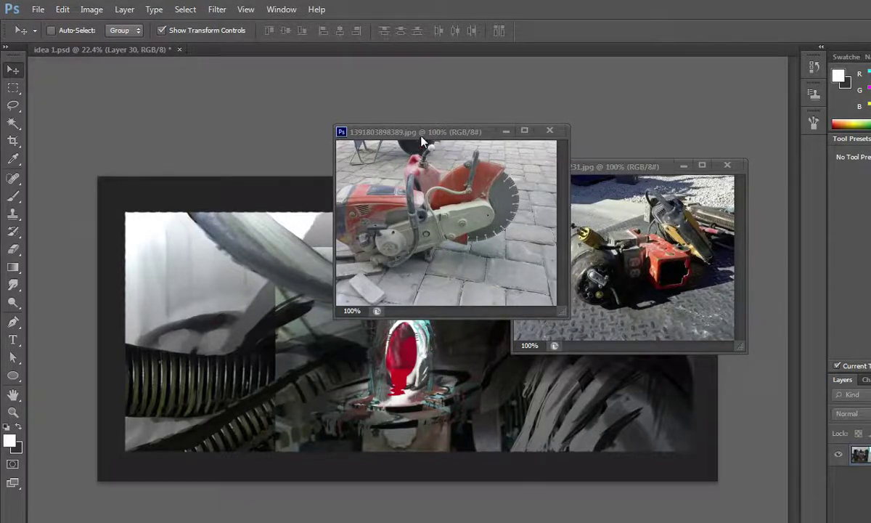
pyautogui.hotkey('ctrl', 'w')
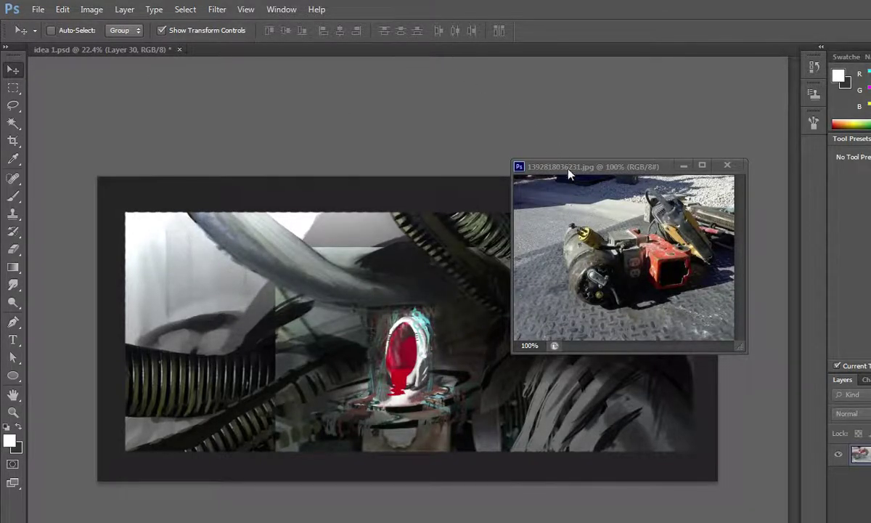
pyautogui.moveTo(569, 171); pyautogui.dragTo(56, 156)
pyautogui.hotkey('ctrl', 'w')
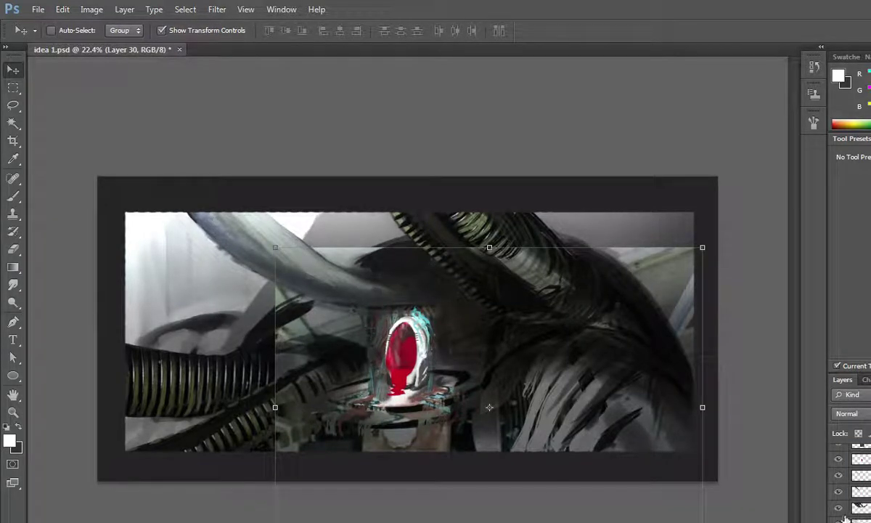
pyautogui.click(838, 508)
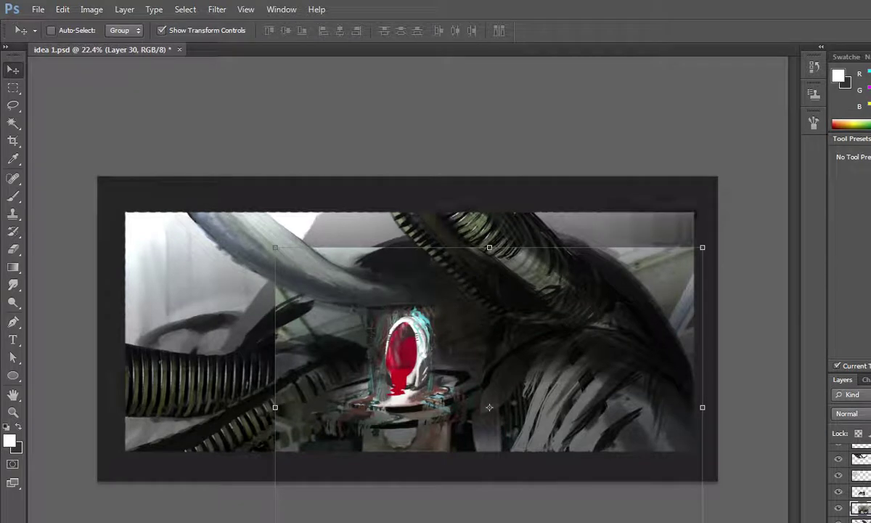
# Move the machinery texture up and right, then stretch it taller and shift it left
pyautogui.scroll(-1, 850, 479)
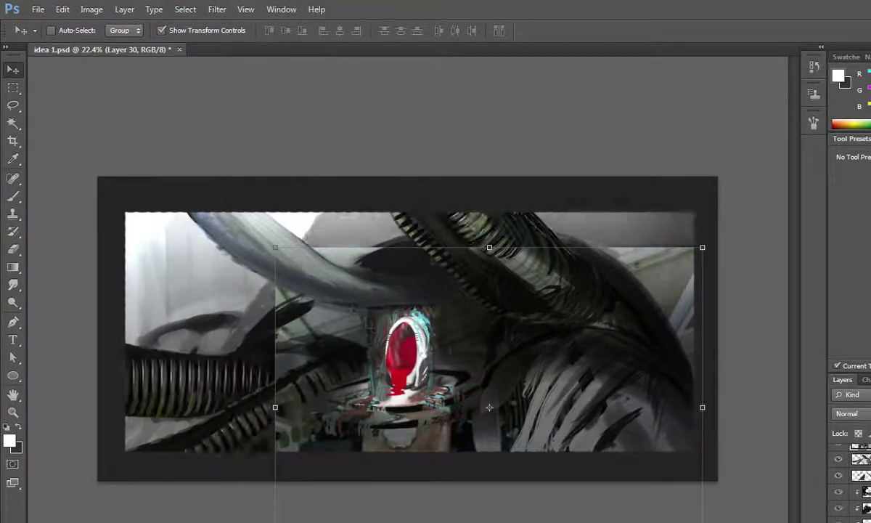
pyautogui.scroll(-1, 850, 479)
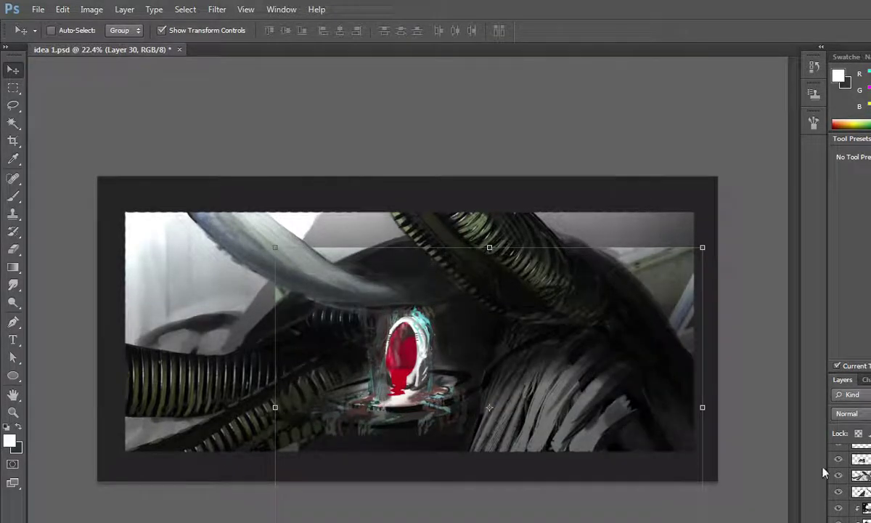
pyautogui.moveTo(636, 336); pyautogui.dragTo(717, 211)
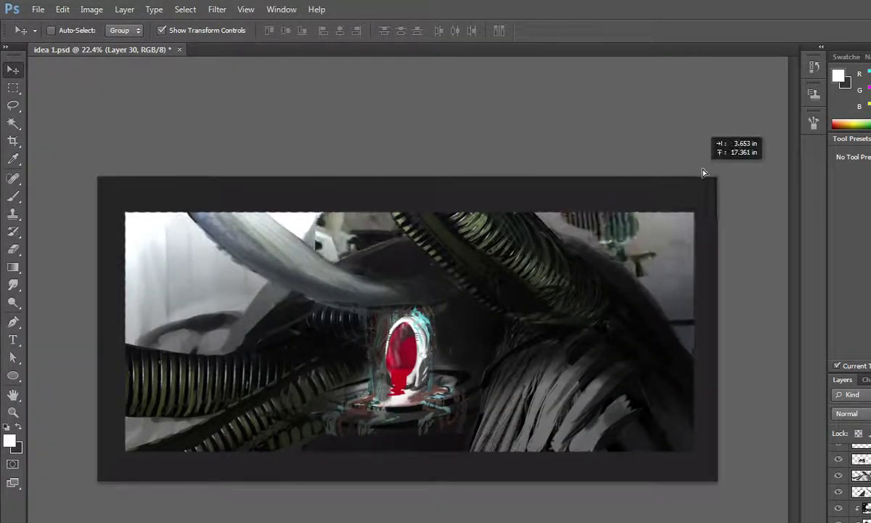
pyautogui.moveTo(716, 210); pyautogui.dragTo(729, 236)
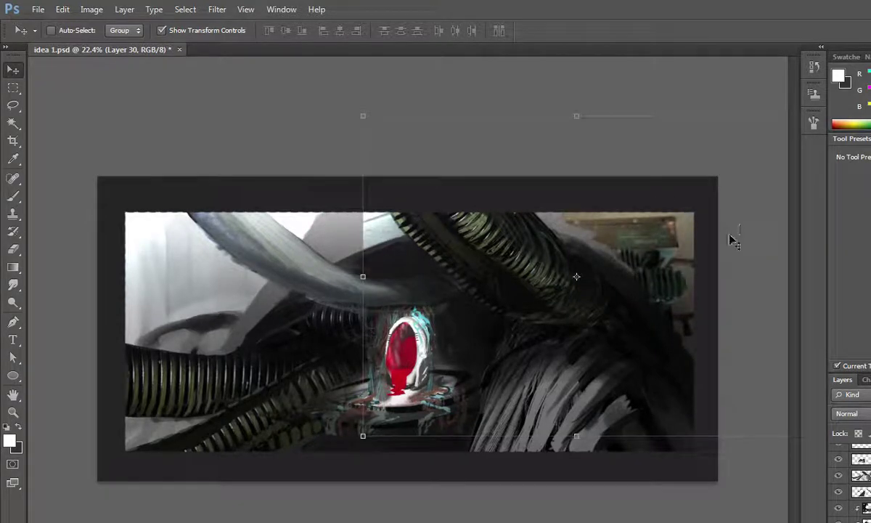
pyautogui.moveTo(581, 436); pyautogui.dragTo(603, 459)
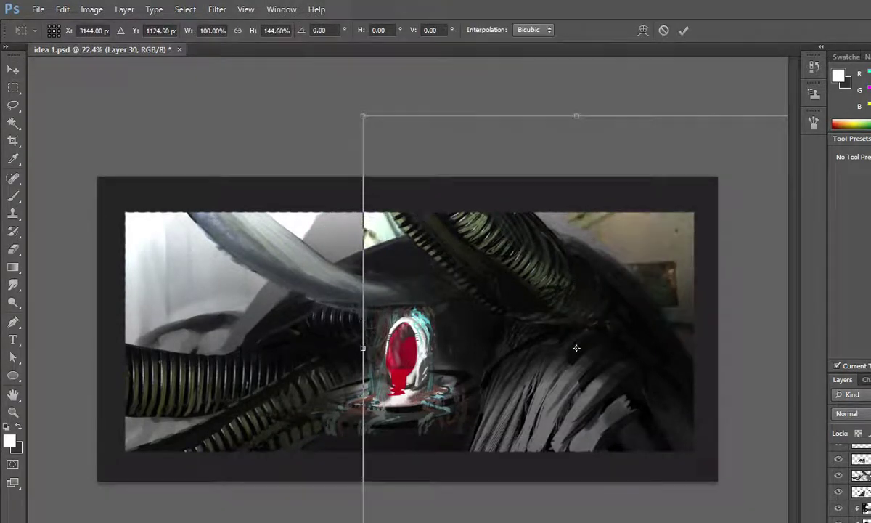
pyautogui.moveTo(584, 320)
pyautogui.mouseDown()
pyautogui.moveTo(528, 309)
pyautogui.moveTo(456, 390)
pyautogui.mouseUp()
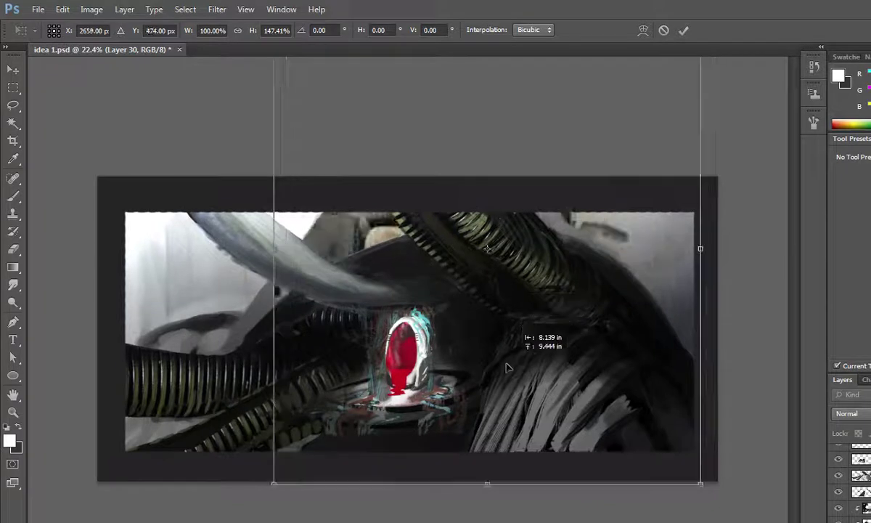
pyautogui.press('Return')
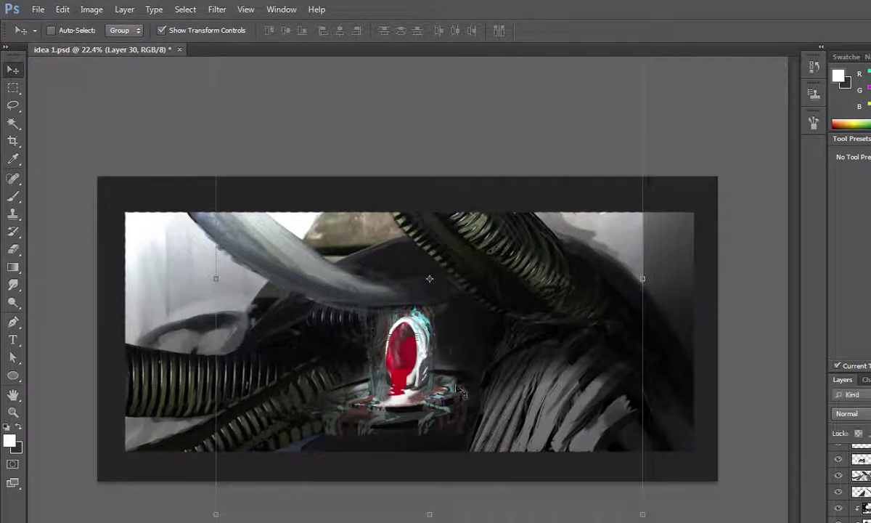
# Stretch the texture taller again, then move the next pasted photo toward the right edge
pyautogui.moveTo(427, 517); pyautogui.dragTo(435, 462)
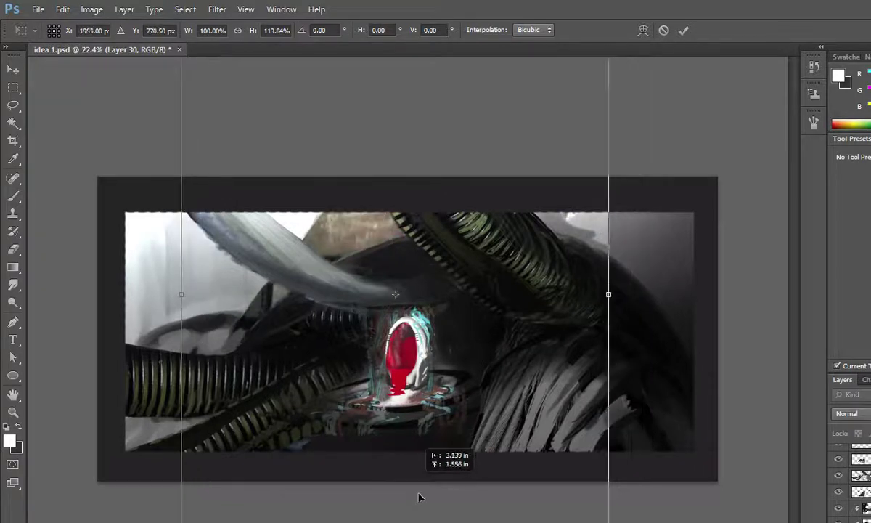
pyautogui.moveTo(436, 462); pyautogui.dragTo(425, 501)
pyautogui.press('Return')
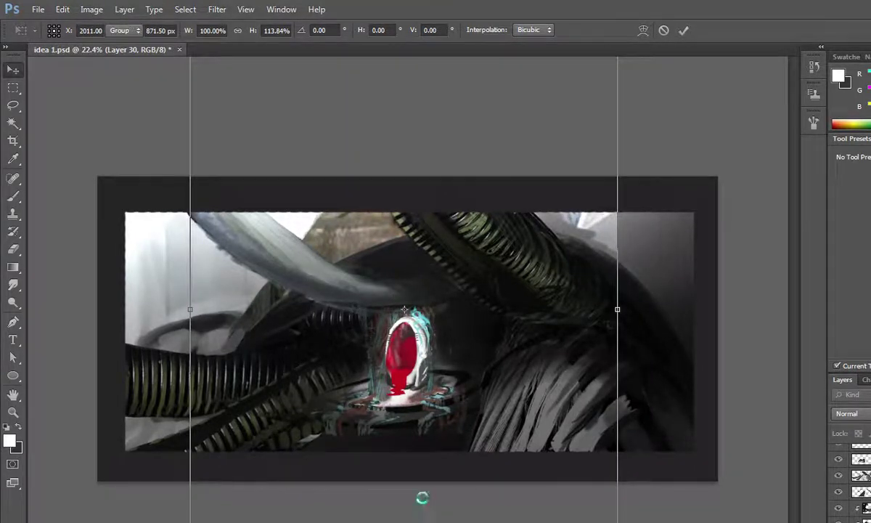
pyautogui.hotkey('ctrl', 'shift', 'e')
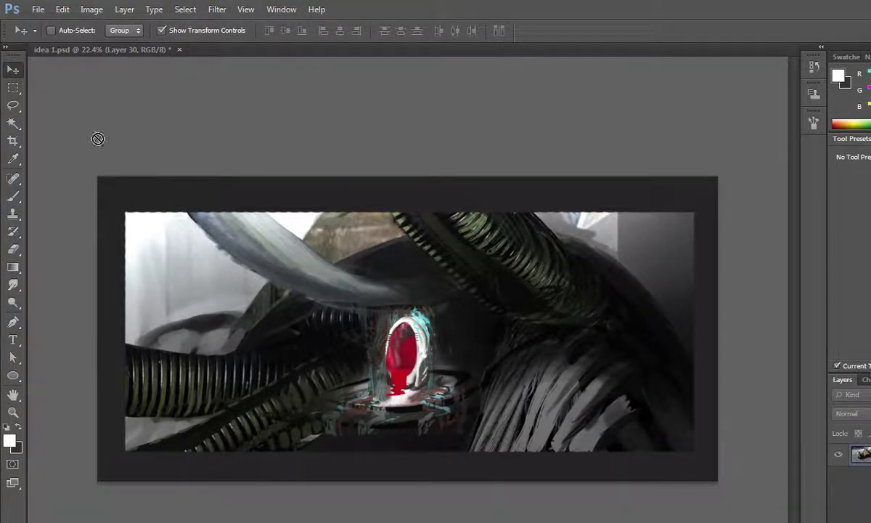
pyautogui.moveTo(472, 253)
pyautogui.mouseDown()
pyautogui.moveTo(640, 249)
pyautogui.moveTo(715, 309)
pyautogui.mouseUp()
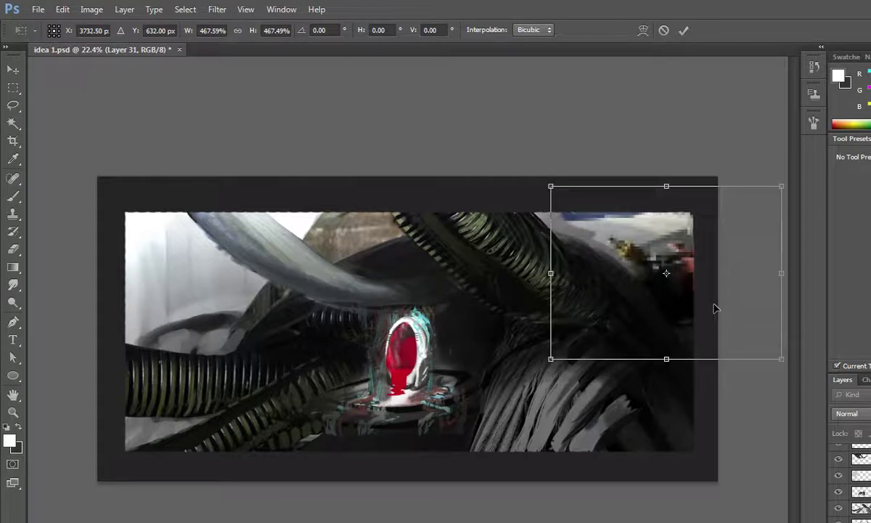
# Move Layer 31's photo into the top-right corner and stretch it taller and wider over the right edge
pyautogui.press('Return')
pyautogui.moveTo(717, 311); pyautogui.dragTo(715, 255)
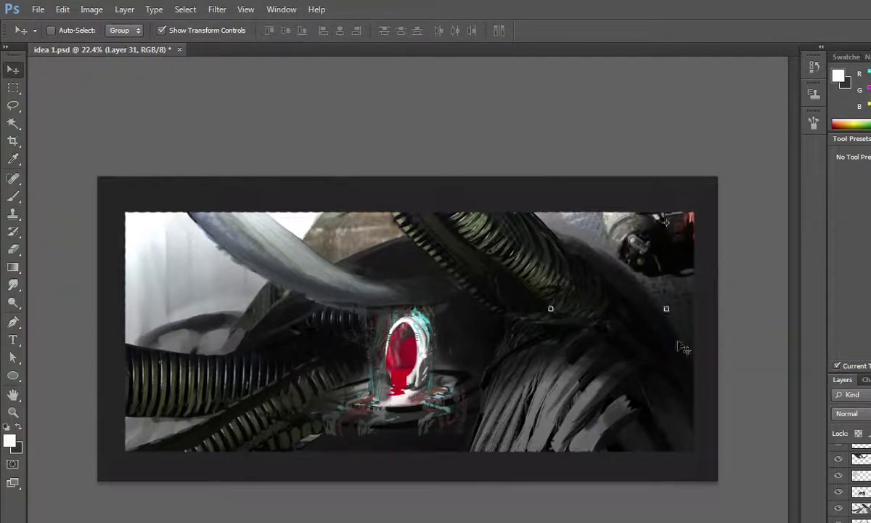
pyautogui.hotkey('ctrl', 't')
pyautogui.moveTo(667, 317); pyautogui.dragTo(682, 440)
pyautogui.moveTo(556, 272)
pyautogui.mouseDown()
pyautogui.moveTo(540, 238)
pyautogui.moveTo(442, 240)
pyautogui.mouseUp()
pyautogui.moveTo(596, 202); pyautogui.dragTo(676, 199)
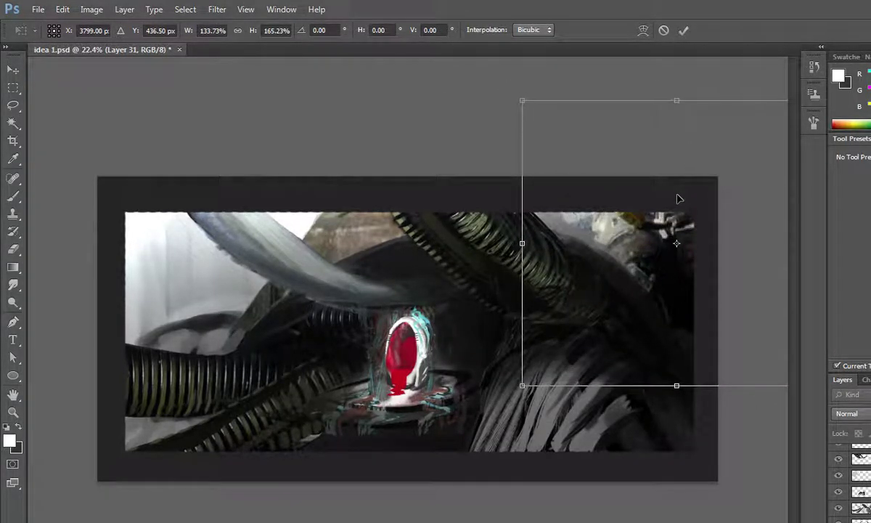
pyautogui.press('Return')
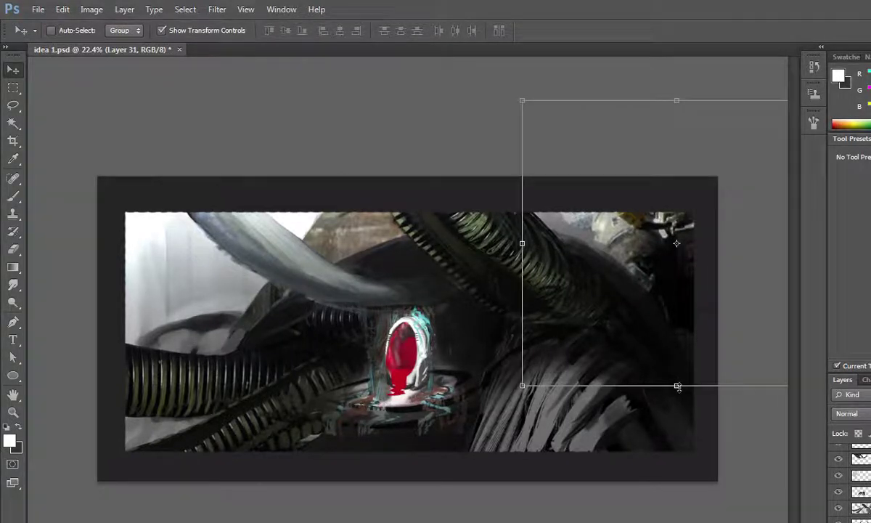
pyautogui.moveTo(677, 386); pyautogui.dragTo(678, 461)
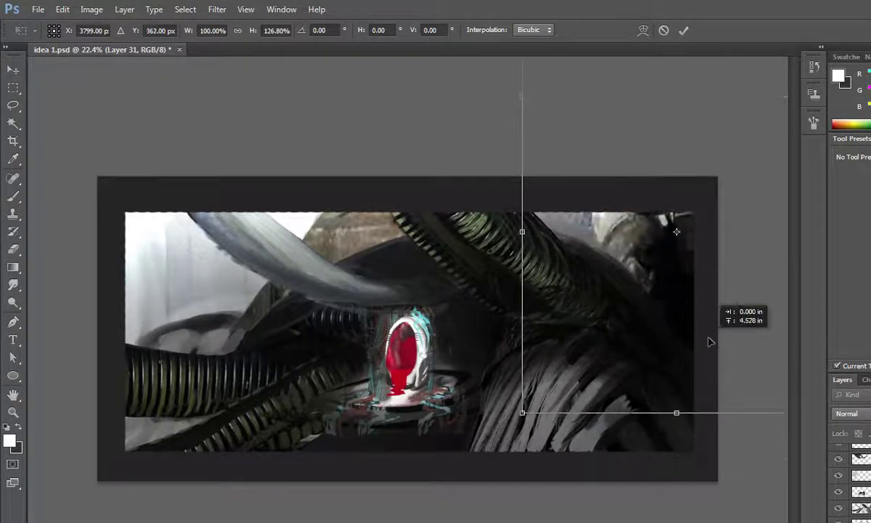